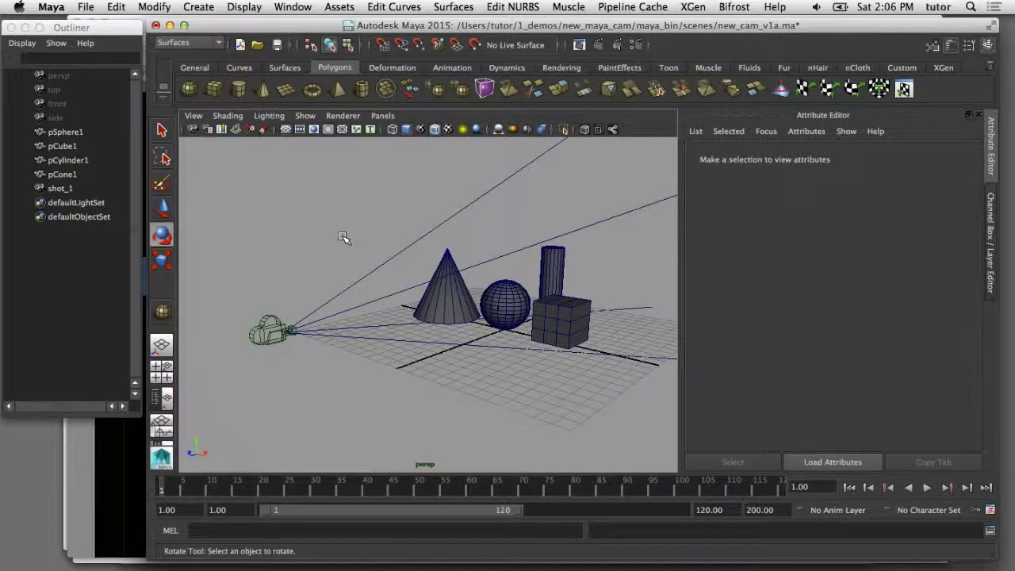
Step: Review the attributes of the shot_1 camera, and view the camera body and lens reference image in Safari
mouse_move(322, 244)
alt+mouse_down()
mouse_move(433, 256)
mouse_move(464, 245)
mouse_move(308, 242)
alt+mouse_up()
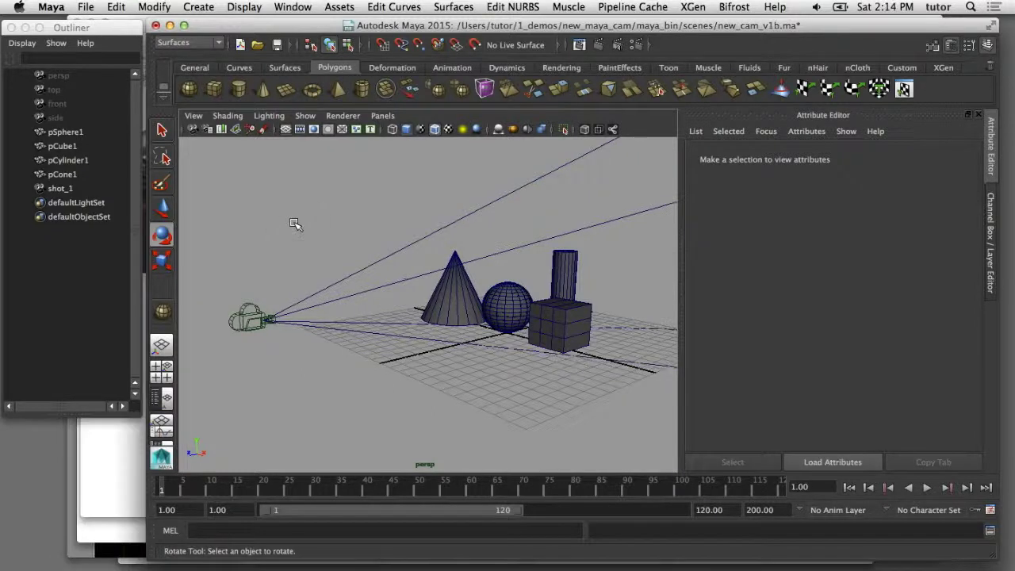
click(68, 189)
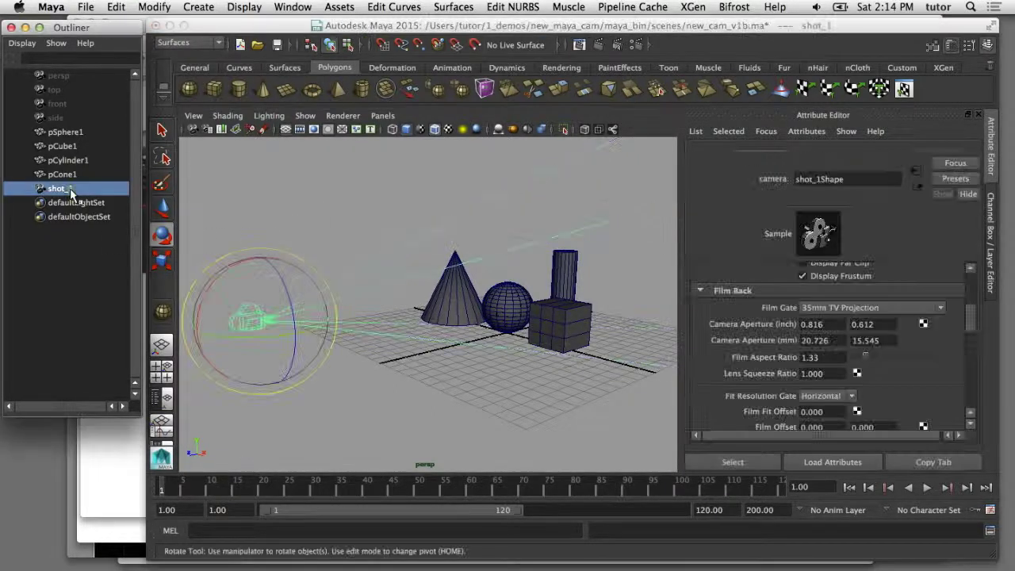
click(969, 283)
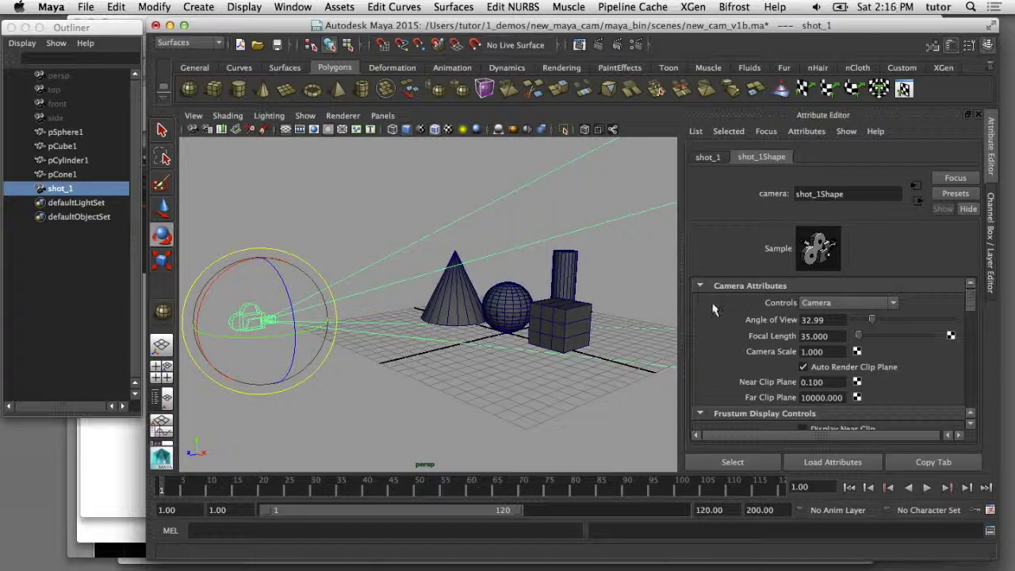
key(super+Tab)
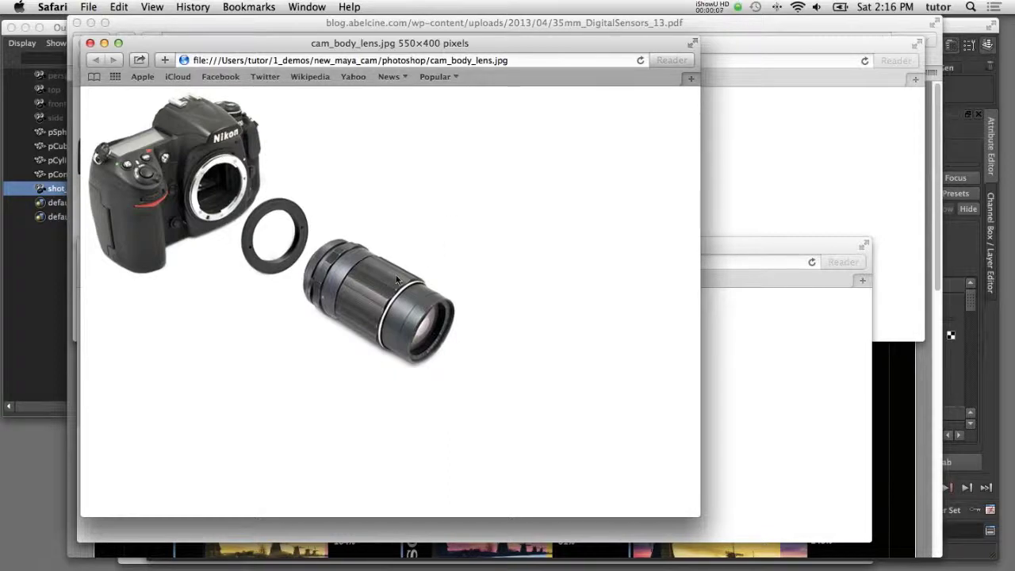
click(103, 45)
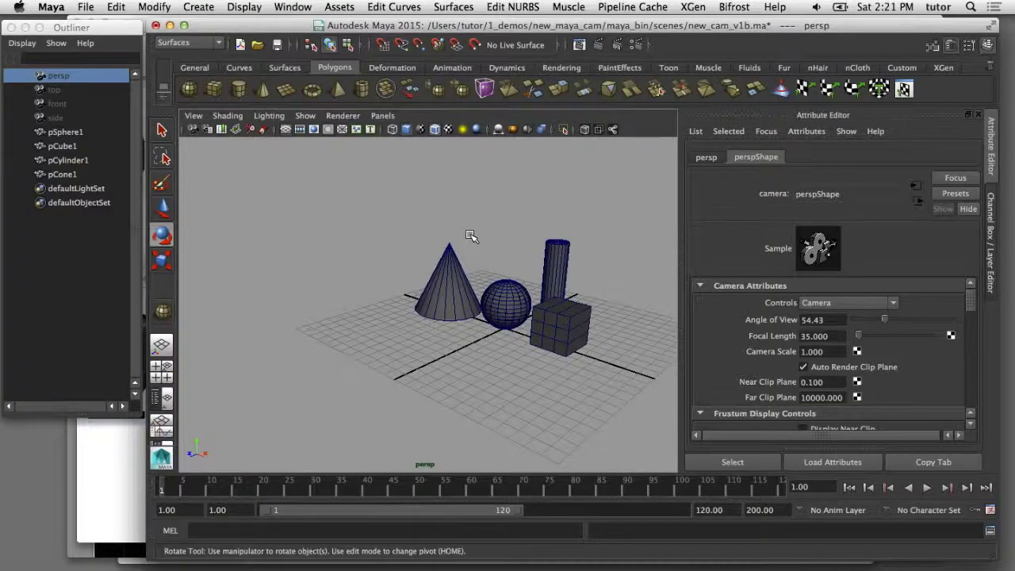
mouse_move(450, 230)
alt+mouse_down()
mouse_move(481, 227)
mouse_move(447, 226)
mouse_move(452, 214)
mouse_move(460, 224)
mouse_move(432, 222)
alt+mouse_up()
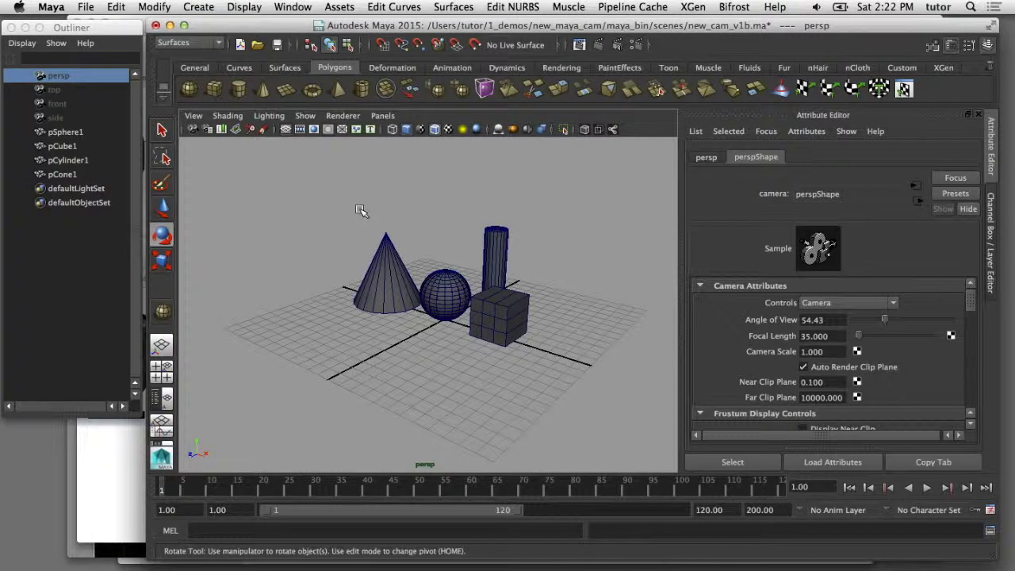
mouse_move(361, 210)
alt+mouse_down()
mouse_move(370, 211)
mouse_move(352, 199)
mouse_move(378, 208)
mouse_move(340, 204)
mouse_move(347, 198)
alt+mouse_up()
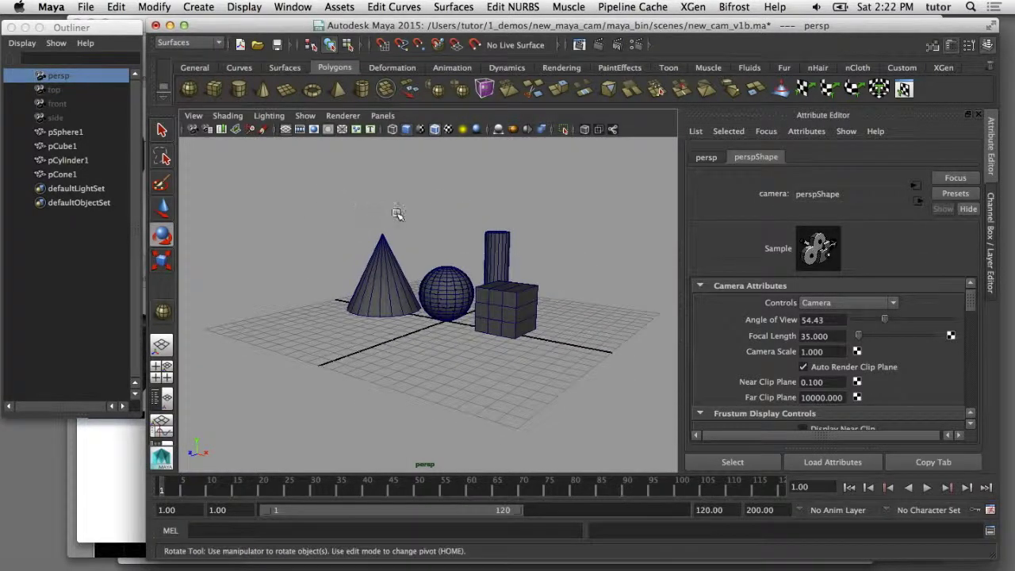
mouse_move(395, 210)
alt+mouse_down()
mouse_move(378, 206)
mouse_move(370, 217)
mouse_move(469, 219)
mouse_move(373, 211)
mouse_move(382, 203)
alt+mouse_up()
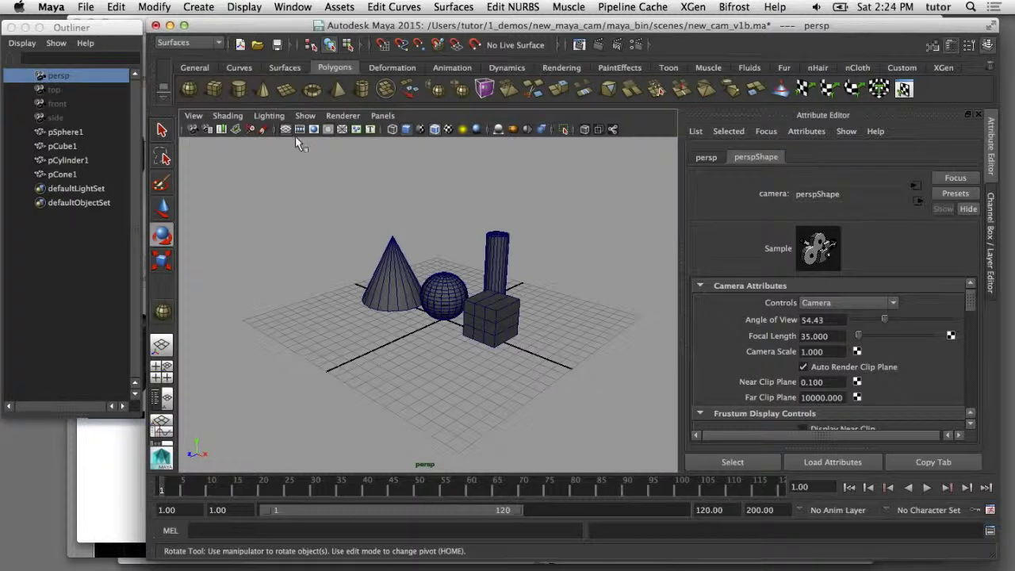
Step: Create a basic single-node camera in the scene, without aim or up controls
click(198, 6)
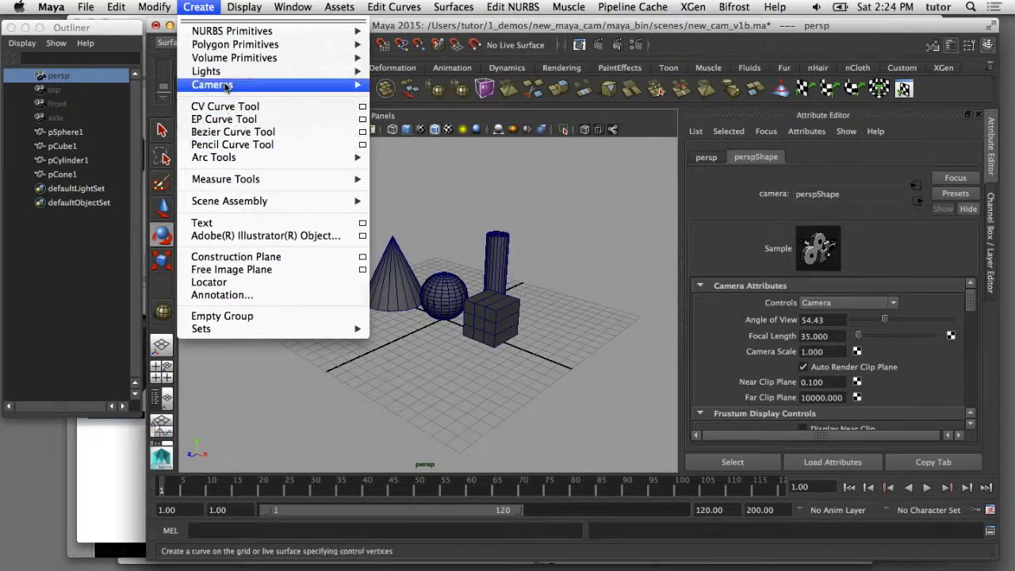
mouse_move(219, 84)
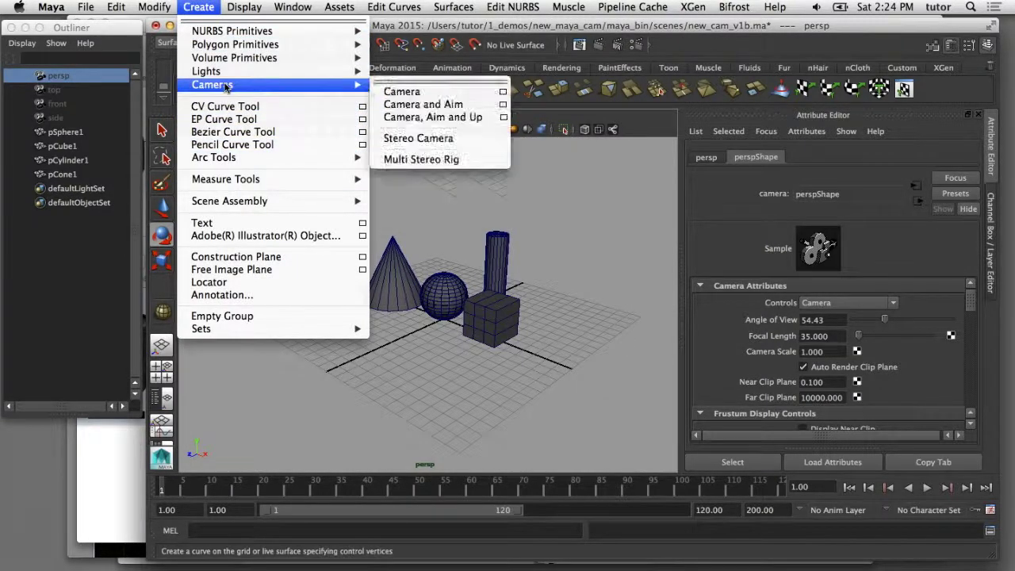
click(413, 99)
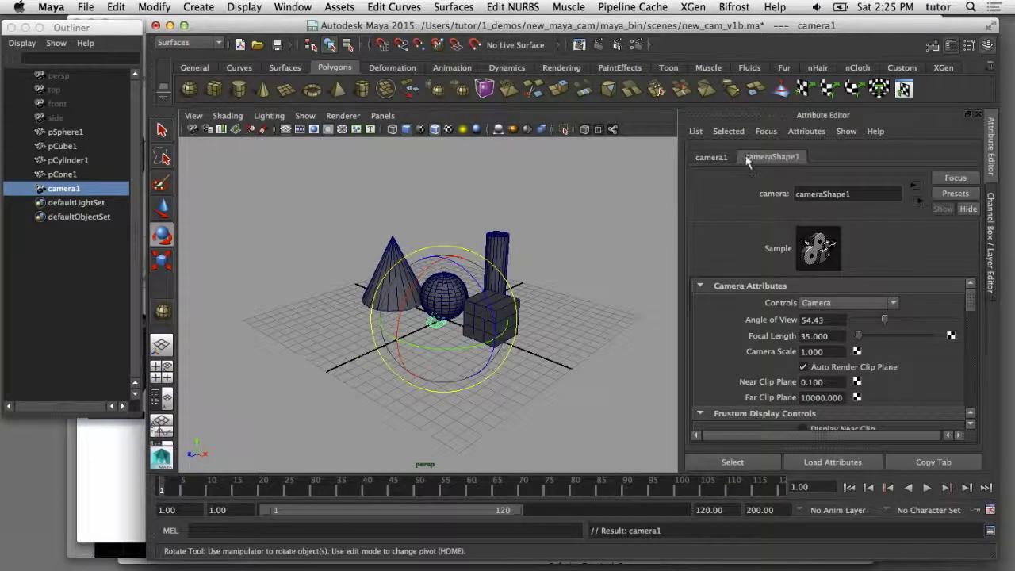
Step: Rename the new camera's transform node using the auto-numbering name shot_#
click(709, 158)
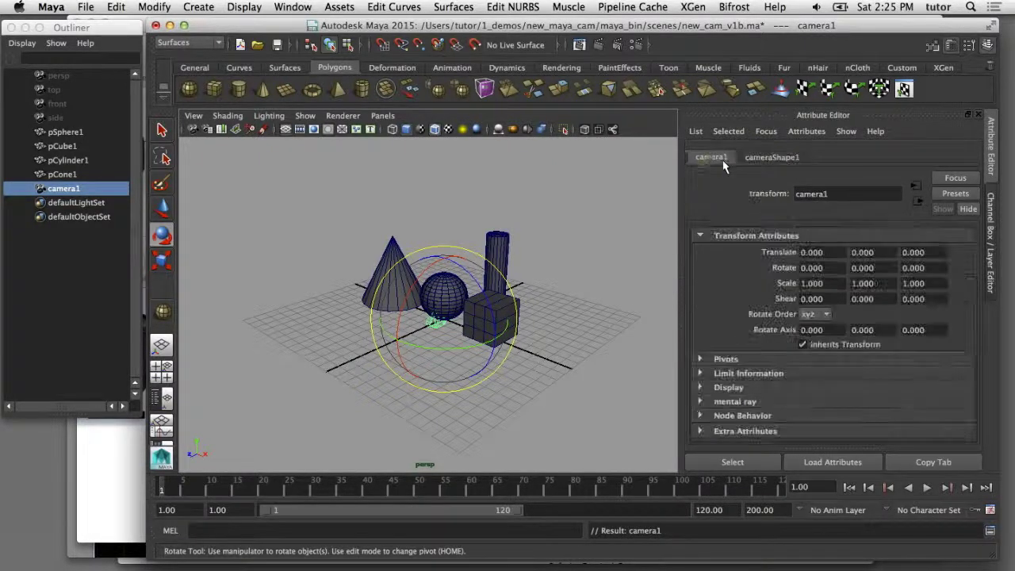
double_click(812, 193)
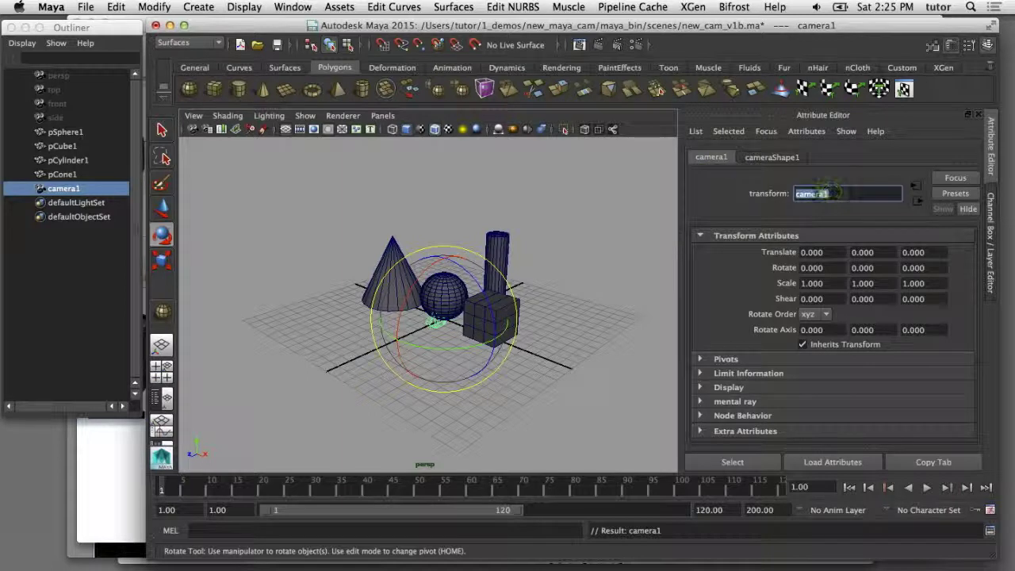
text(sh)
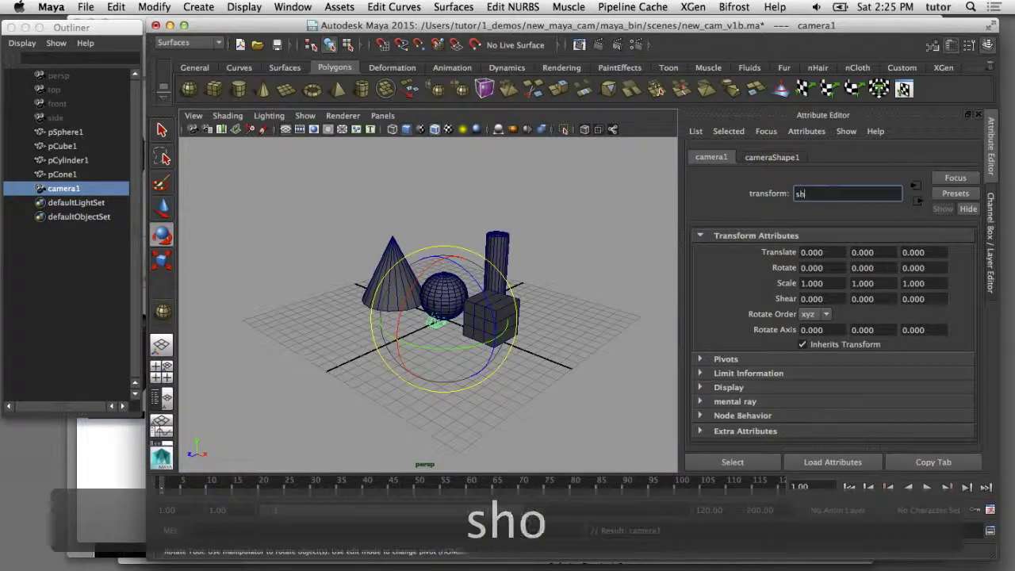
text(ot_)
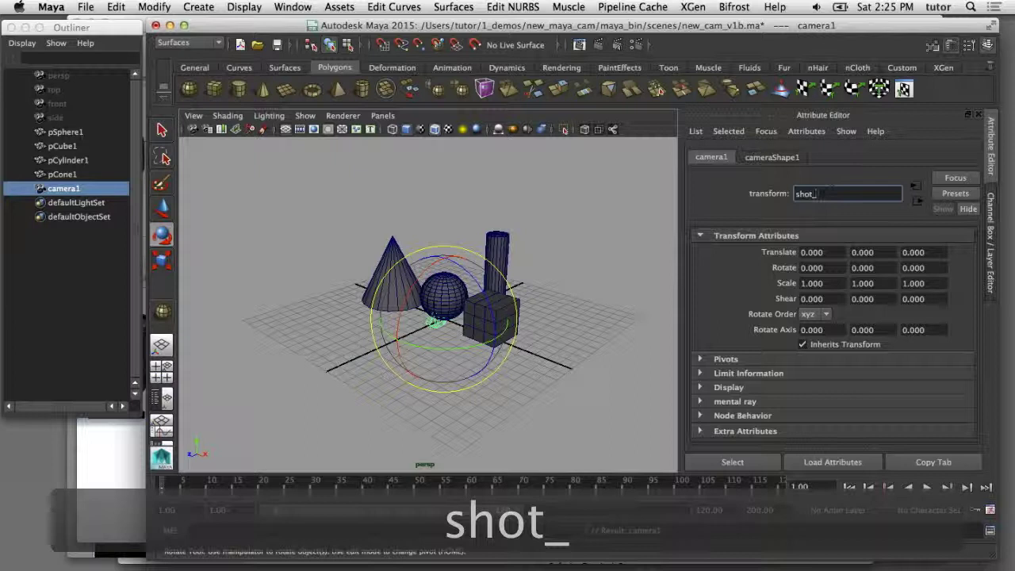
text(#)
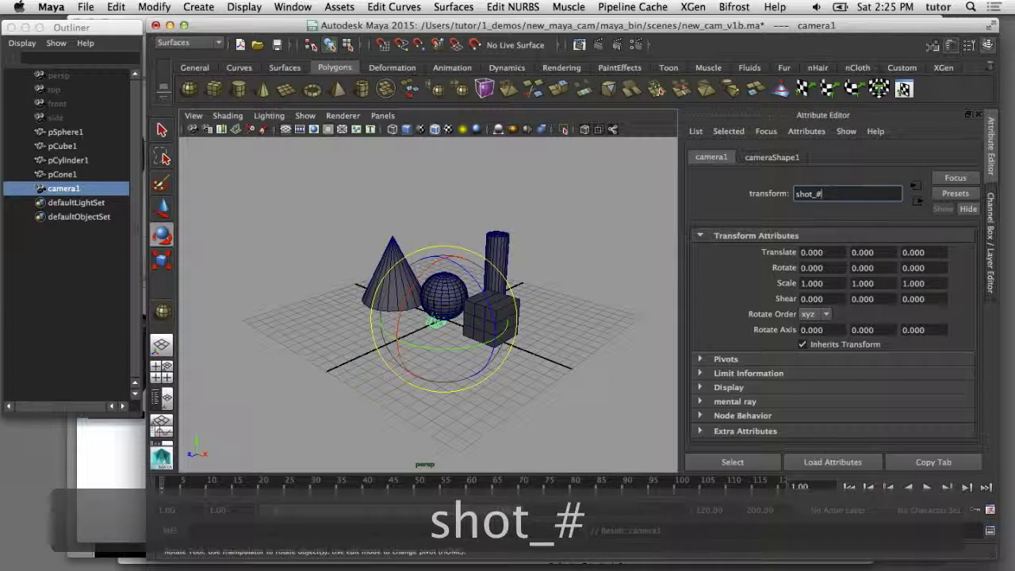
key(Return)
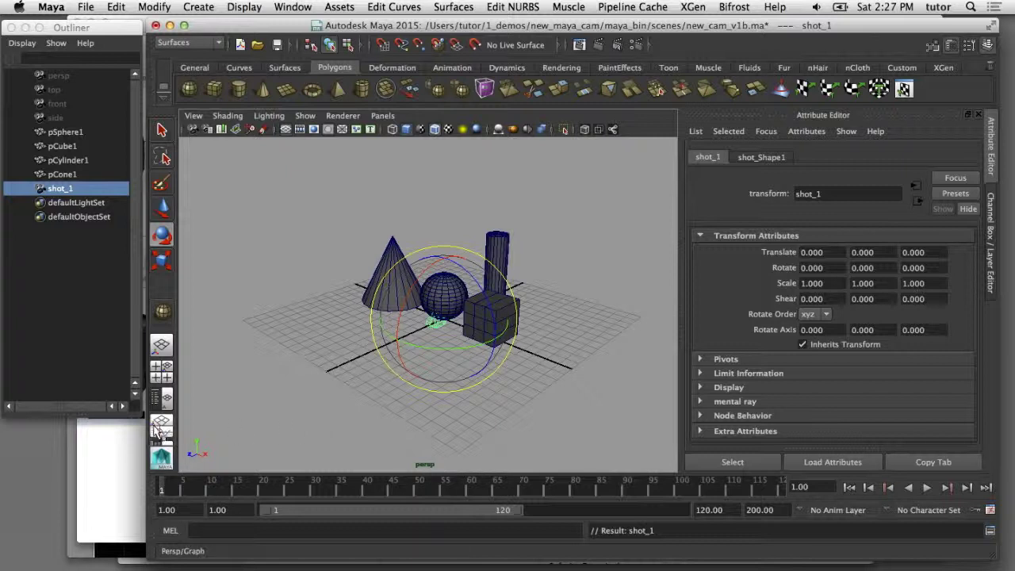
Step: Switch to the stacked Persp/Graph layout and show the shot_1 camera view in place of the graph editor
click(161, 425)
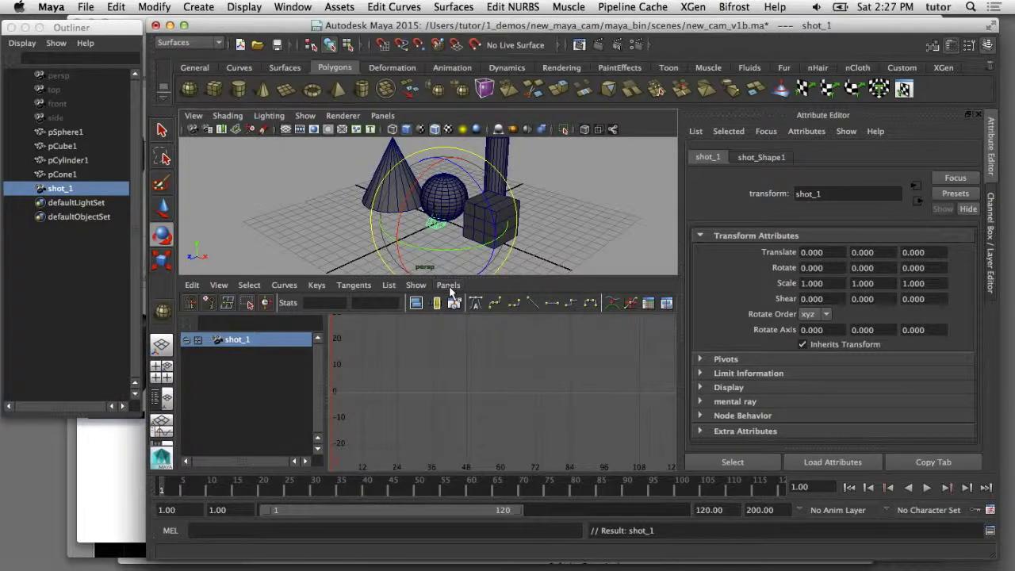
click(448, 285)
mouse_move(483, 298)
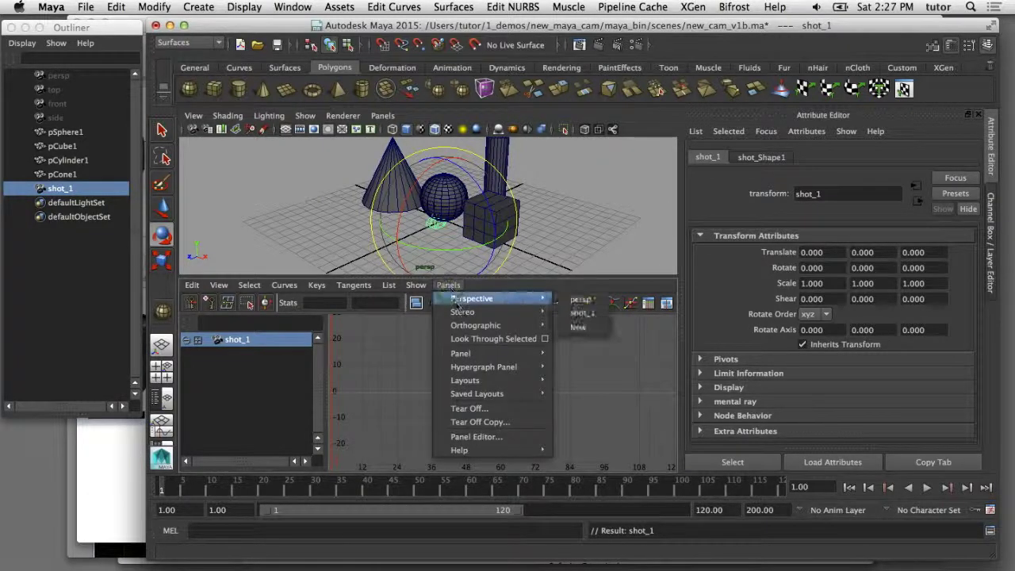
click(583, 313)
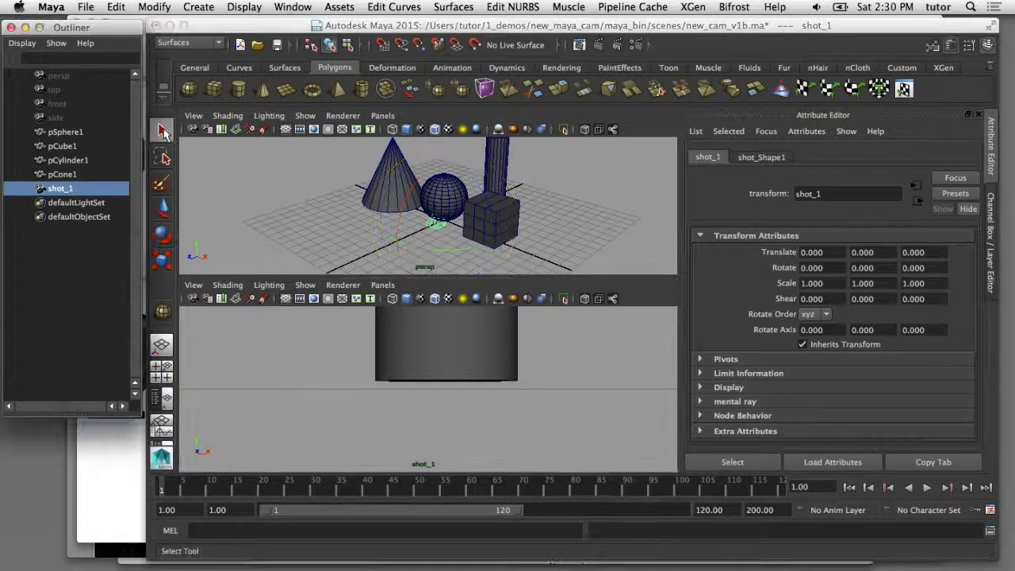
Step: Move the shot_1 camera up to about 2.11 in Y and back to about 20.53 in Z, facing the primitives
key(w)
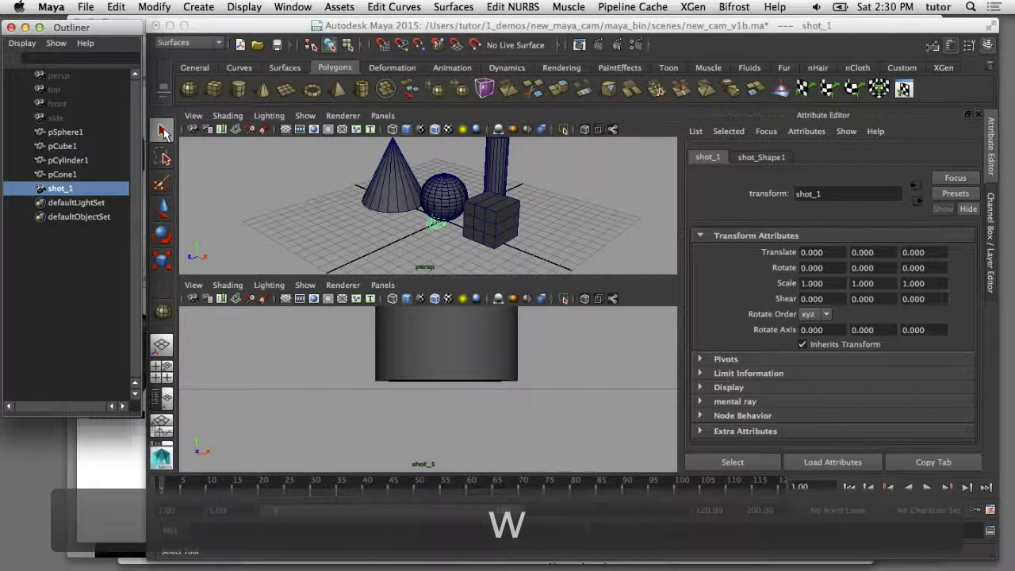
drag(401, 238, 306, 275)
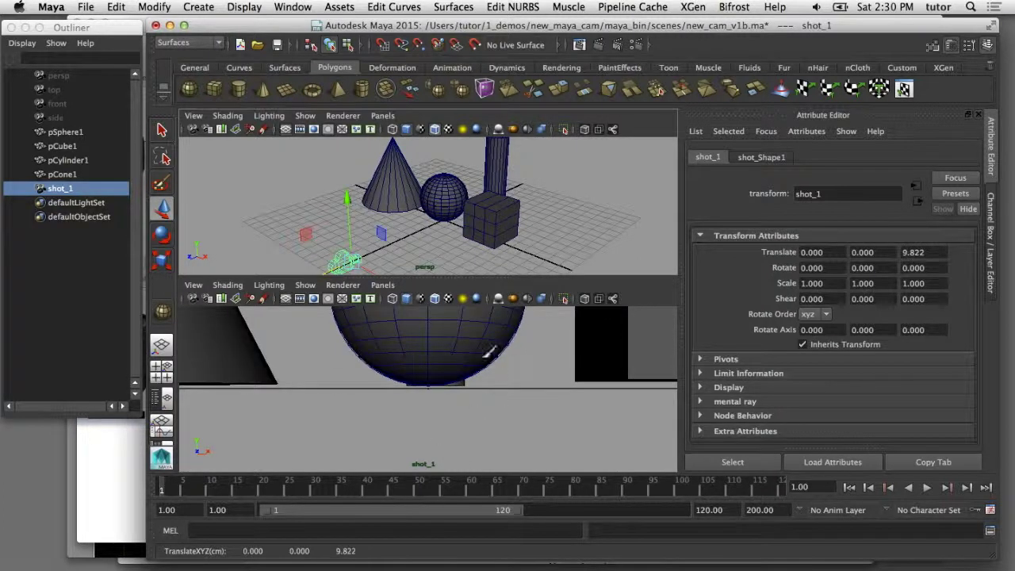
drag(346, 196, 343, 166)
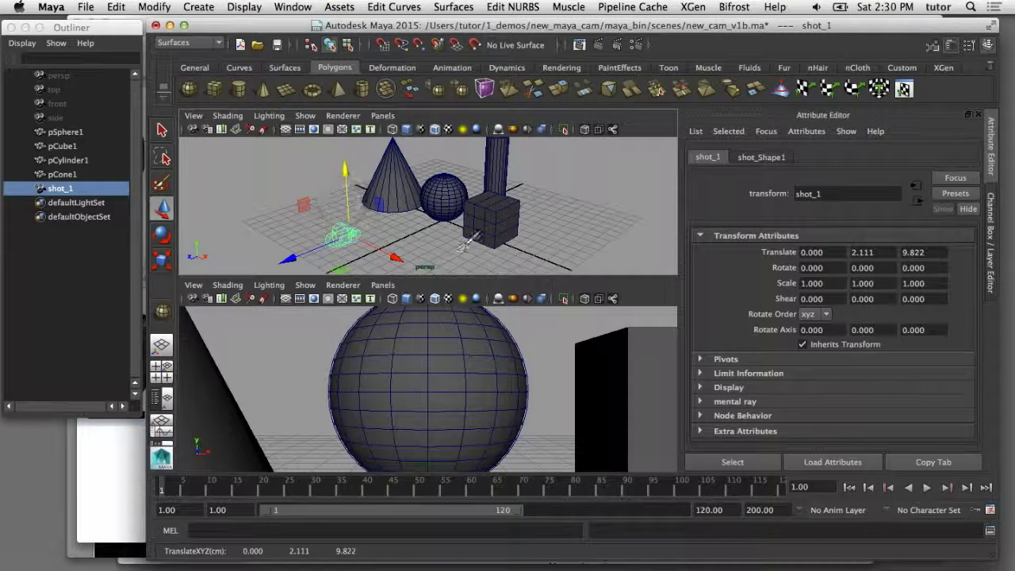
scroll(474, 226, down, 5)
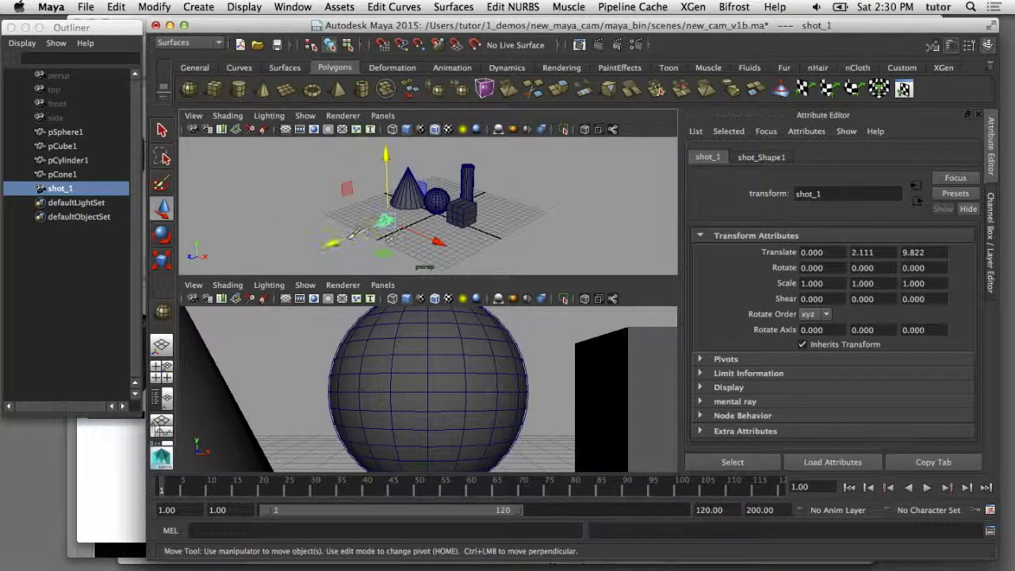
drag(317, 248, 361, 250)
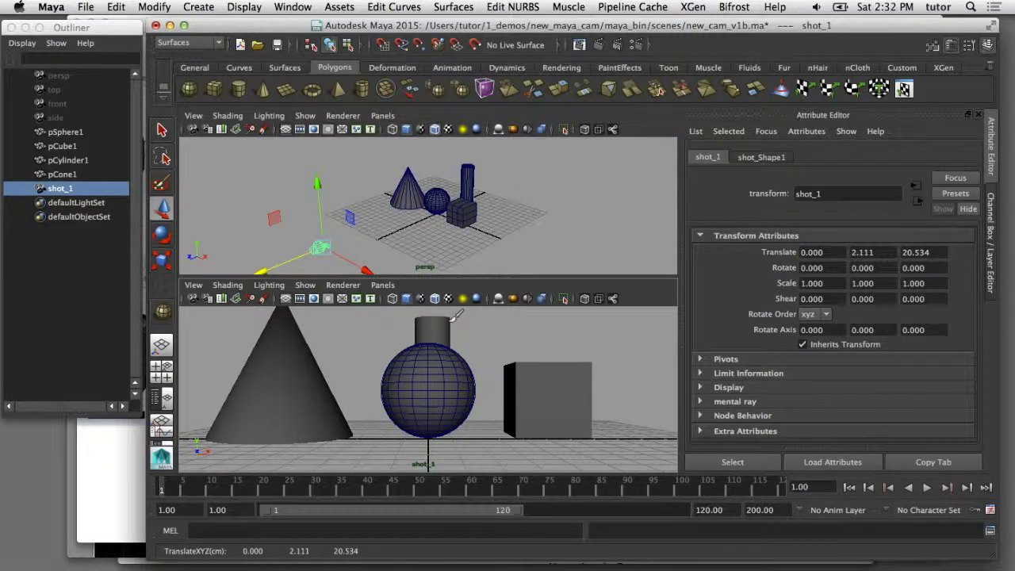
Step: In the shot_1 camera's shape attributes, nudge the focal length to about 36.8 and enable Display Frustum
click(766, 156)
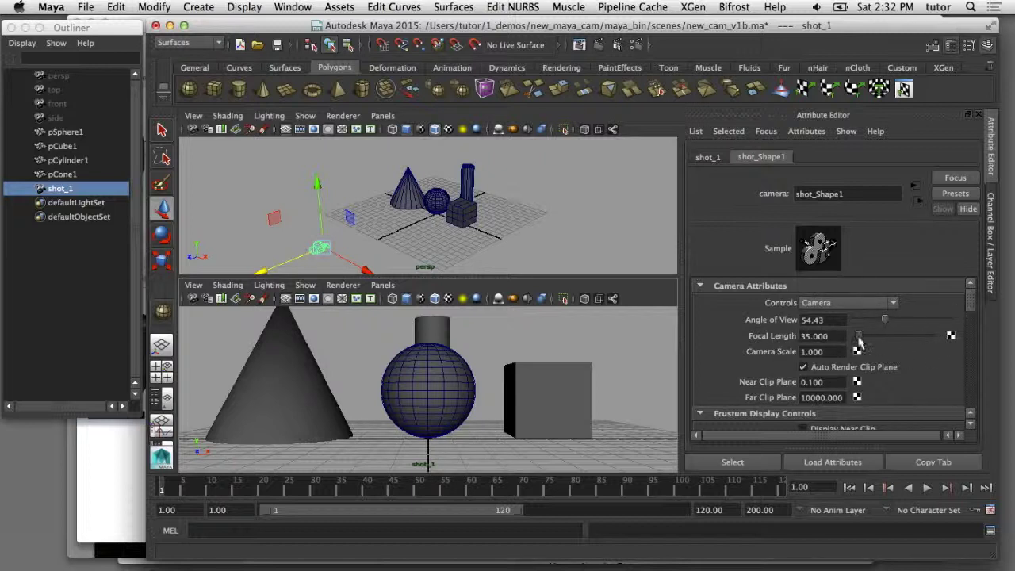
drag(858, 341, 858, 345)
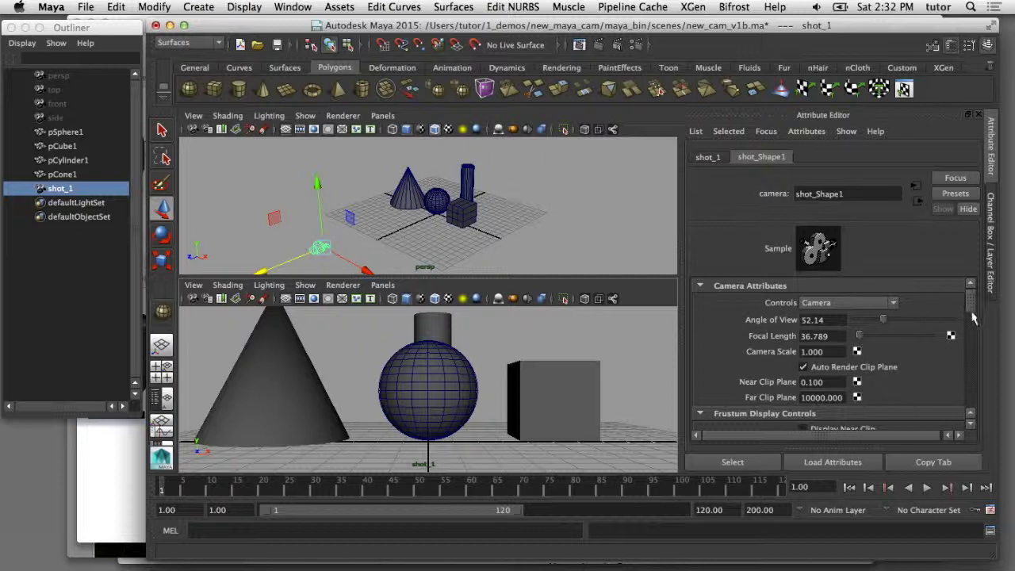
scroll(974, 317, down, 3)
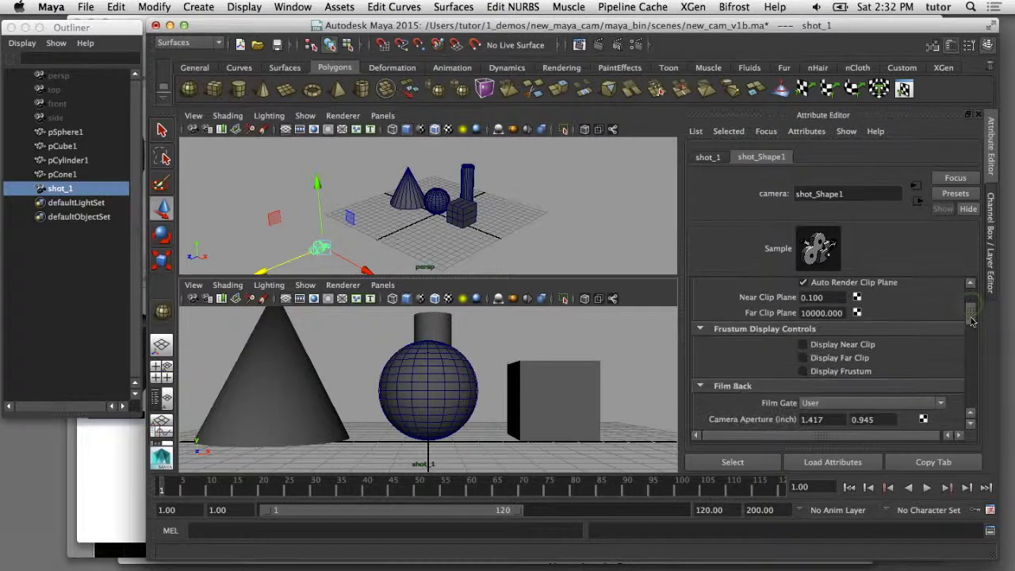
click(802, 371)
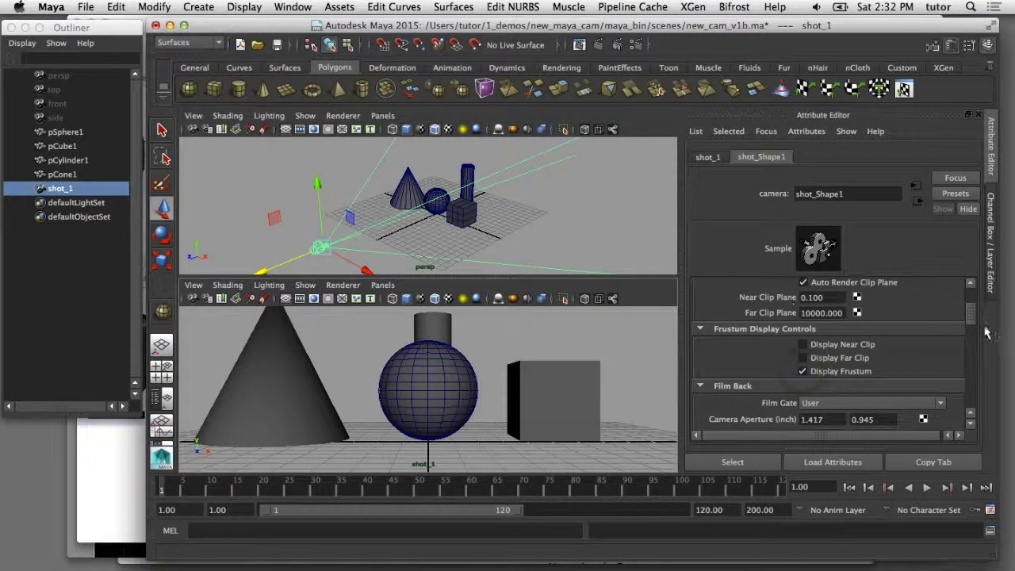
Step: Try focal lengths of 35 and 50 on the shot_1 camera to compare the framing and frustum
scroll(972, 317, up, 3)
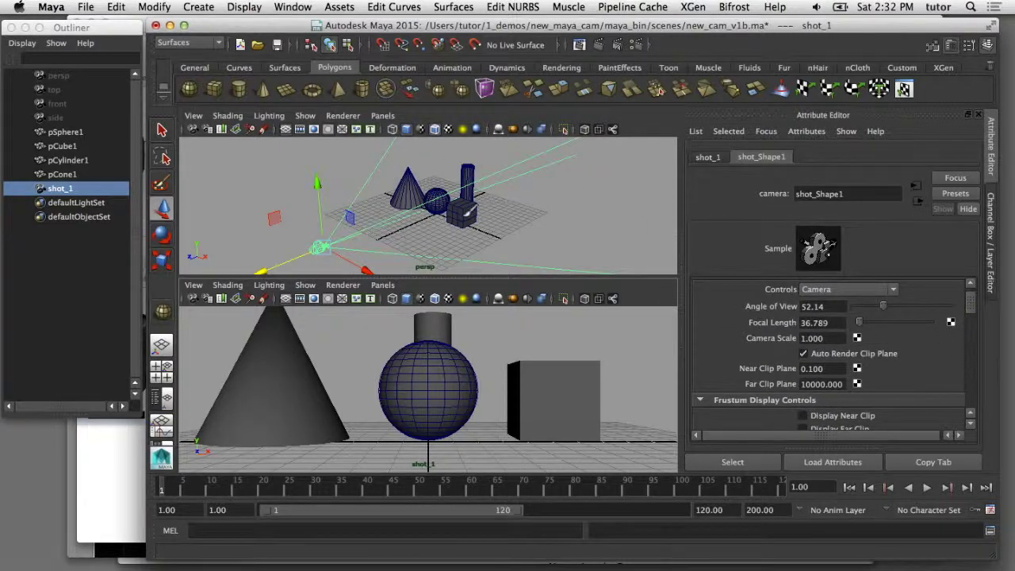
click(821, 322)
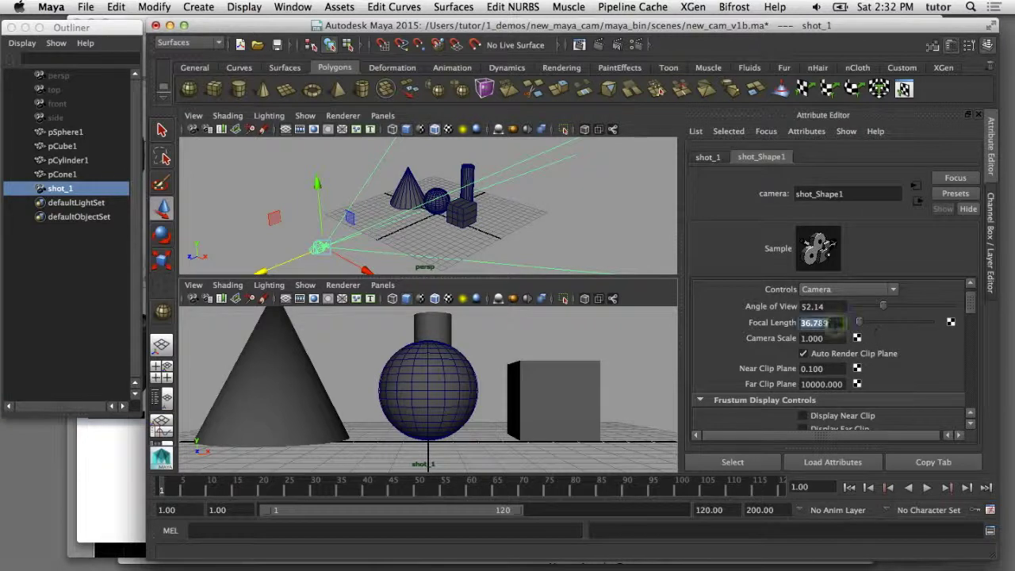
text(35)
key(Return)
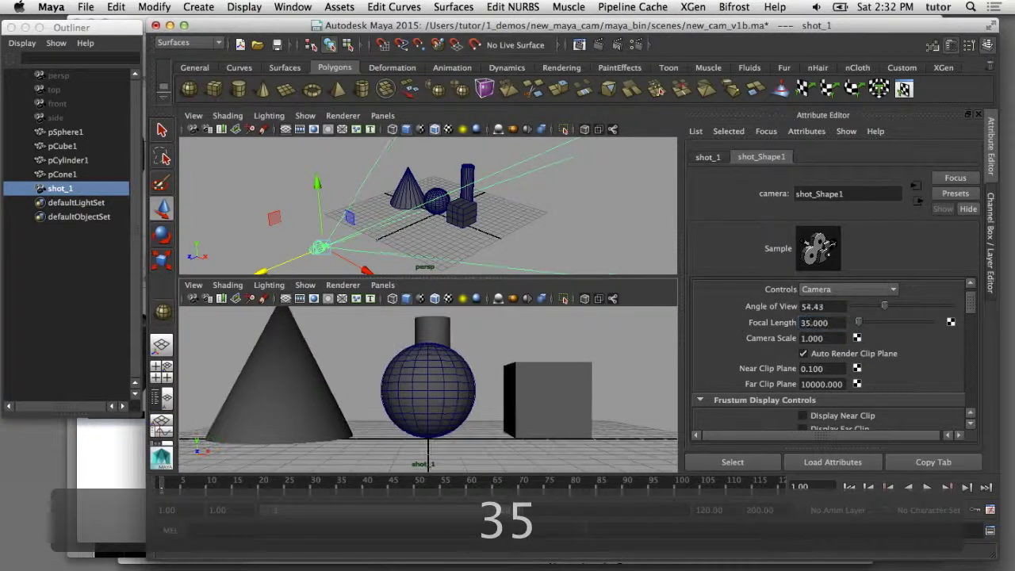
click(820, 322)
text(50)
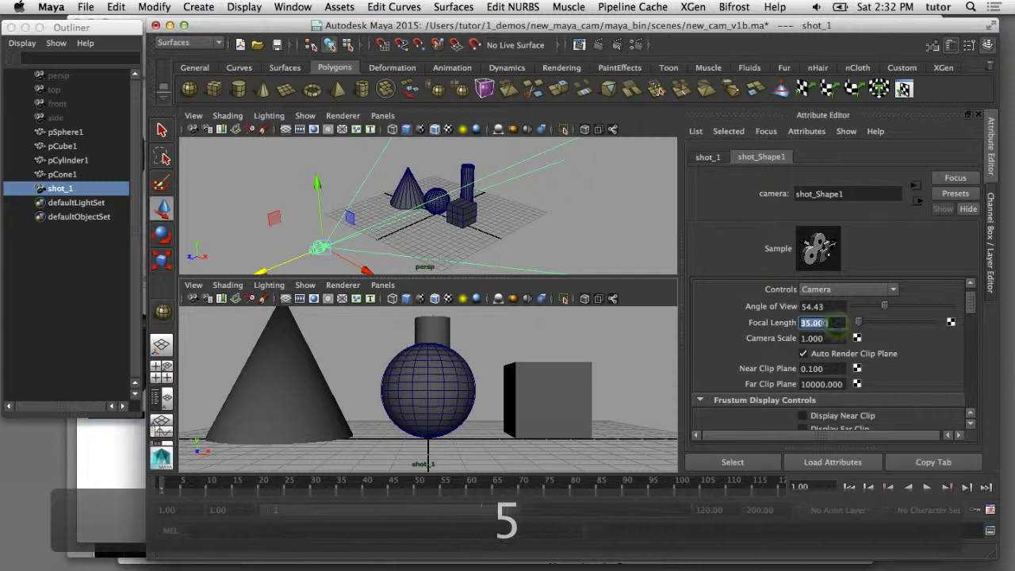
key(Return)
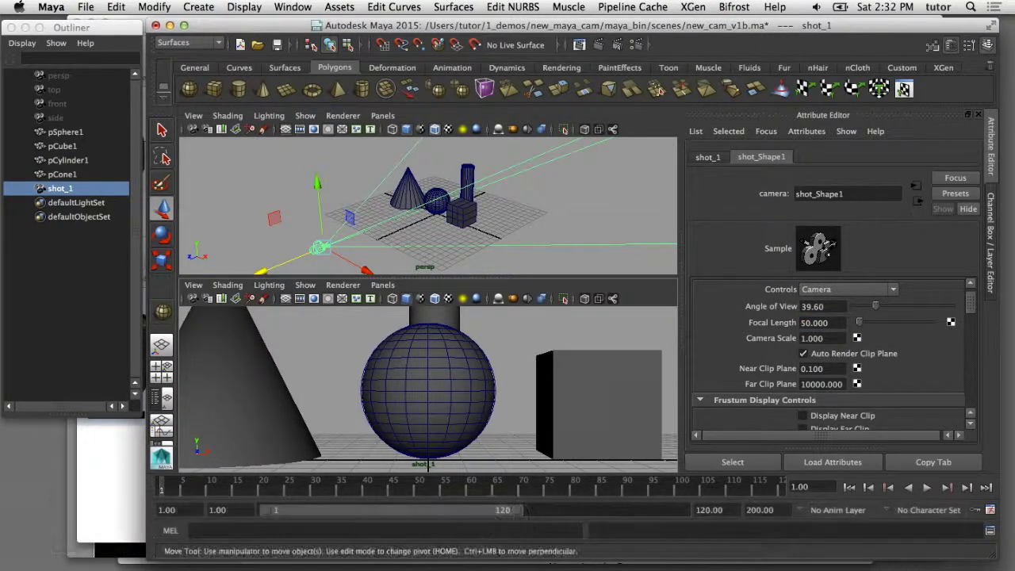
Step: Try a focal length of 100 on the shot_1 camera, and return it to 50 to compare the framing
click(821, 323)
text(100)
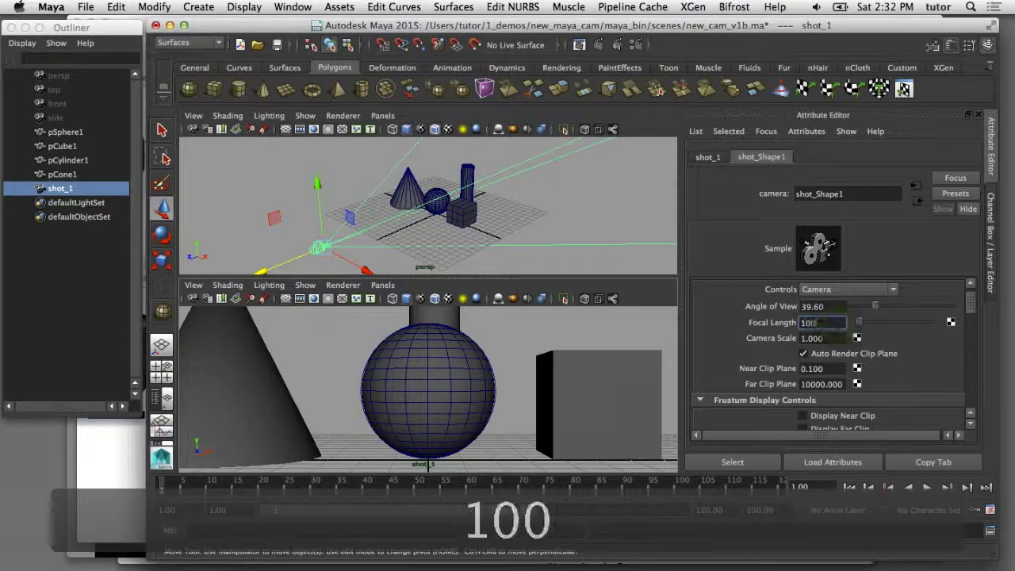
key(Return)
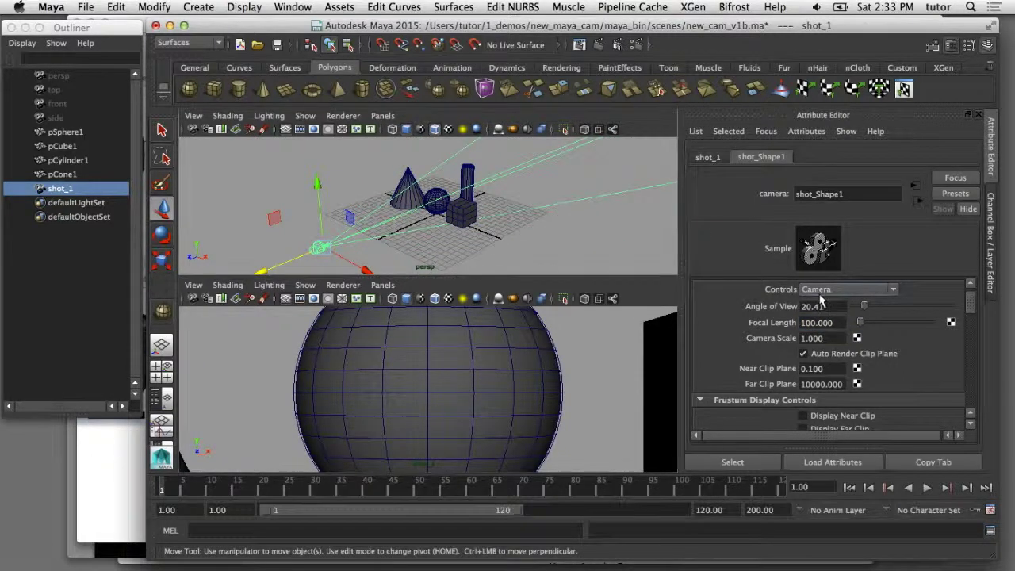
click(817, 322)
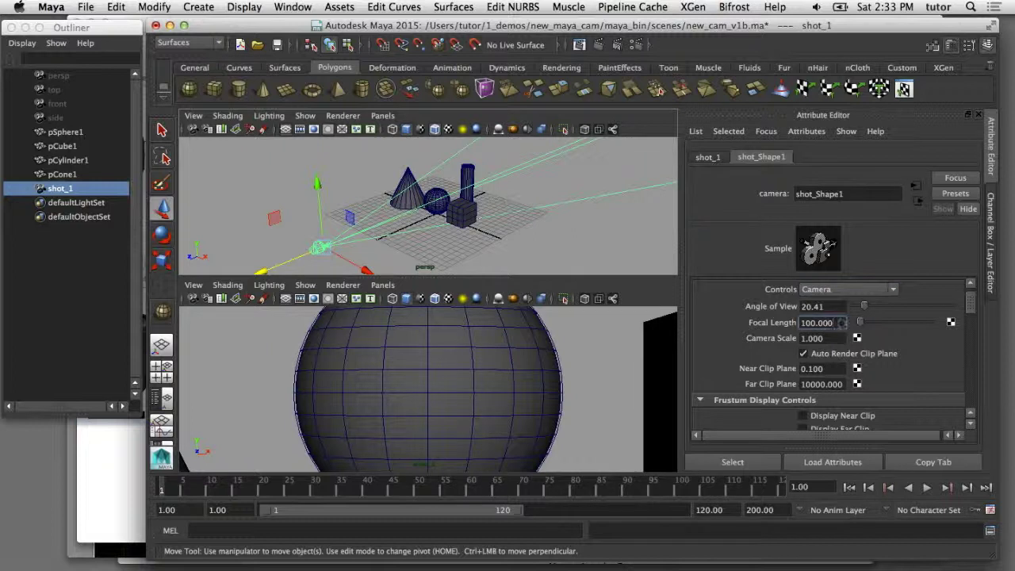
drag(841, 321, 796, 336)
text(50)
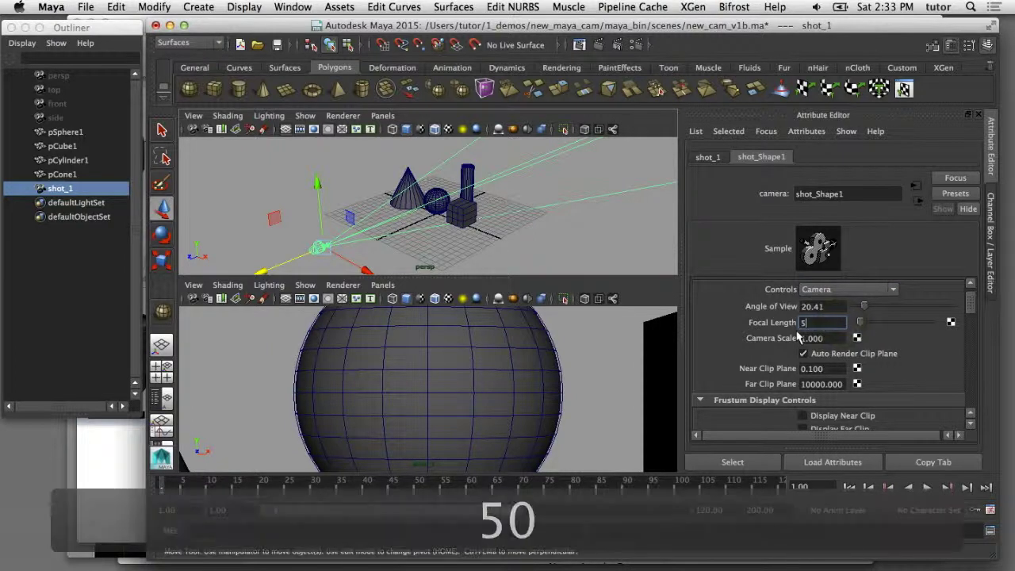
key(Return)
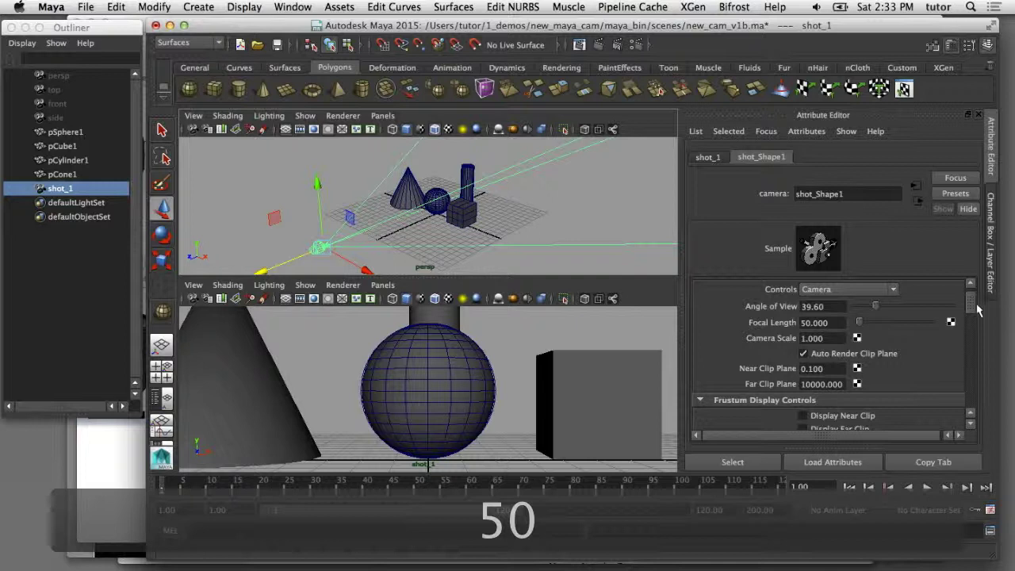
Step: Compare the 16mm Theatrical, 35mm Academy, 35mm TV Projection and 35mm Full Aperture film gates on the shot_1 camera, ending on 35mm Academy
drag(978, 310, 983, 336)
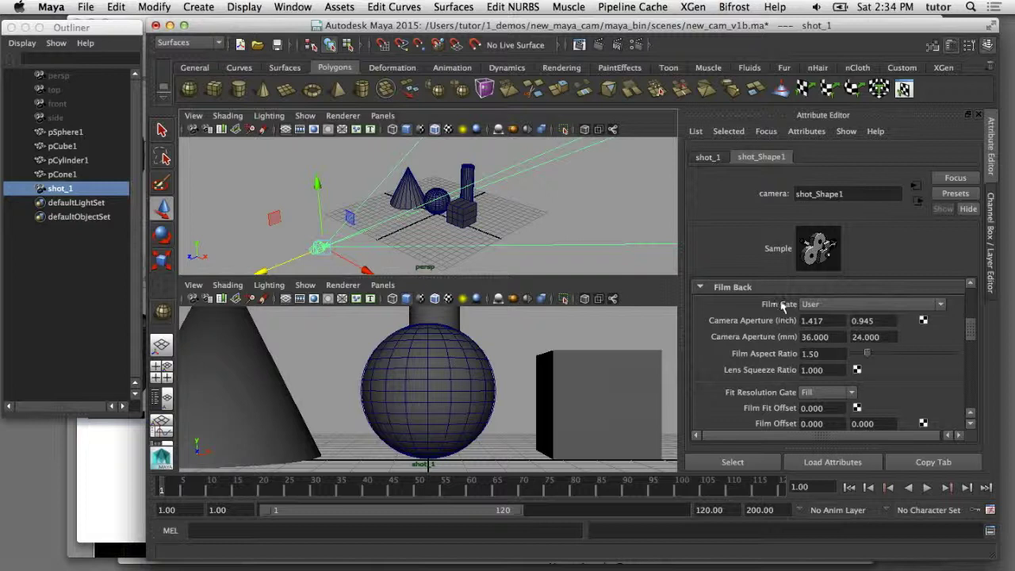
click(940, 305)
click(910, 327)
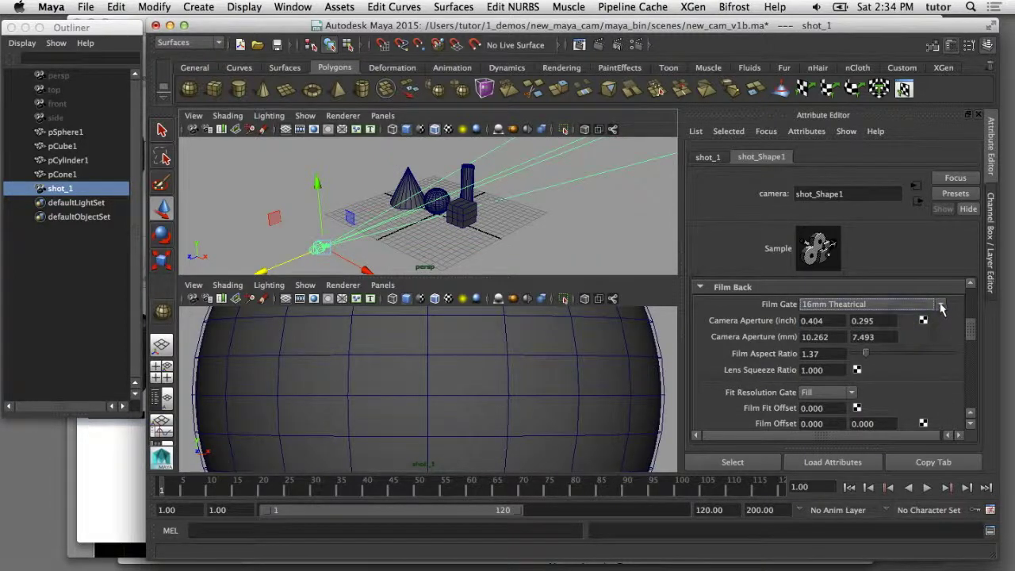
click(940, 306)
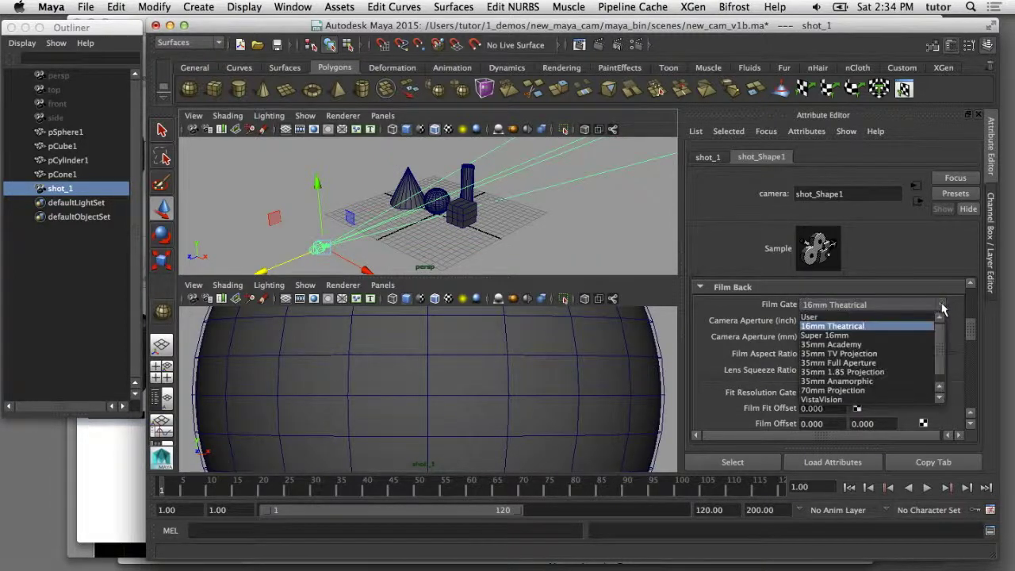
click(915, 346)
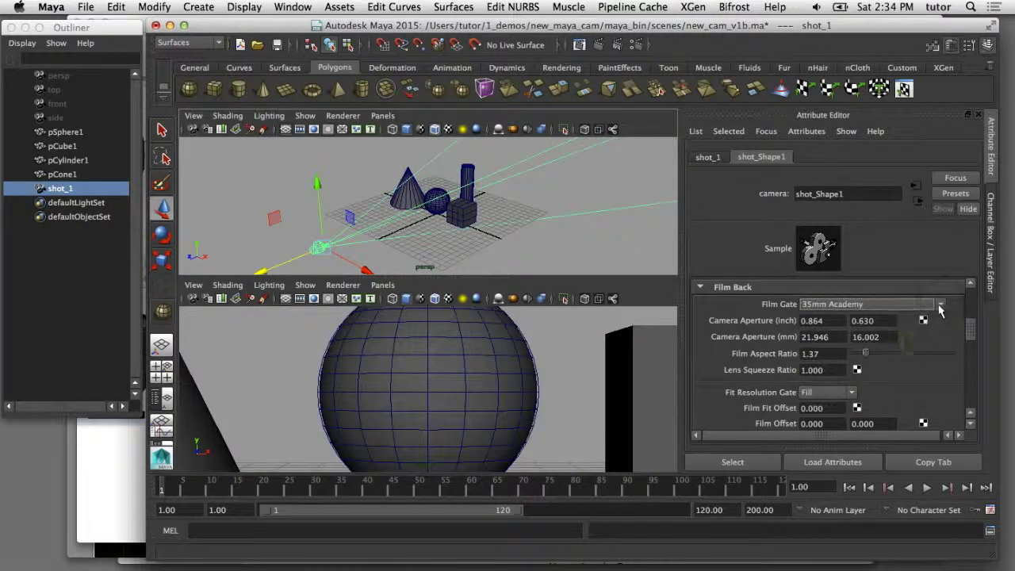
click(941, 305)
click(912, 357)
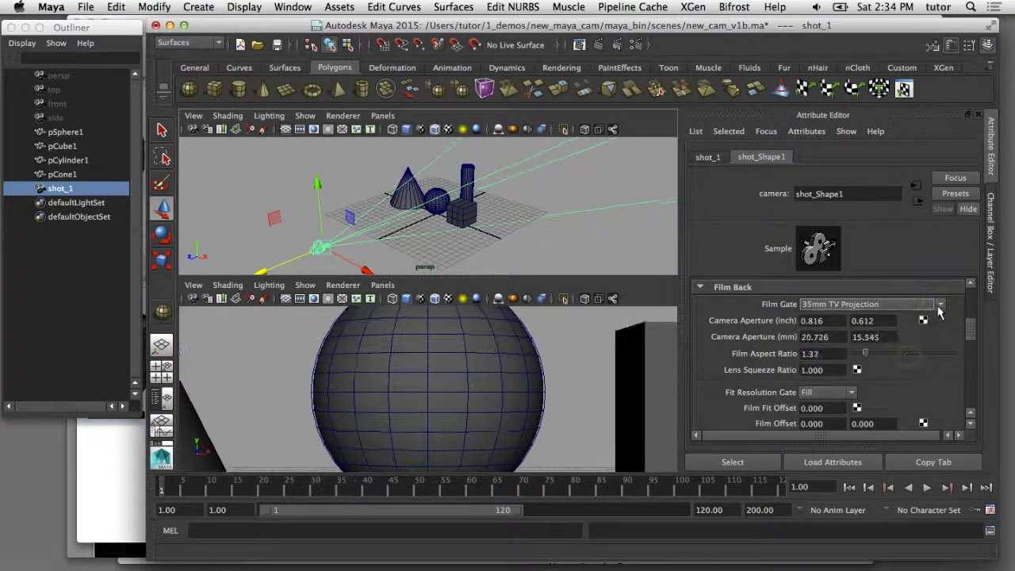
click(941, 305)
click(928, 357)
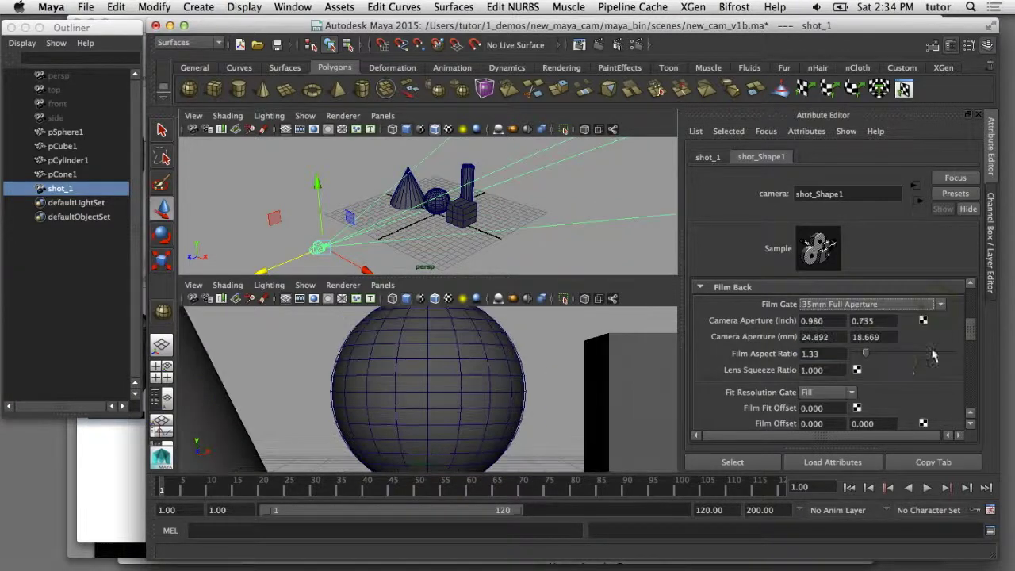
click(941, 305)
click(910, 344)
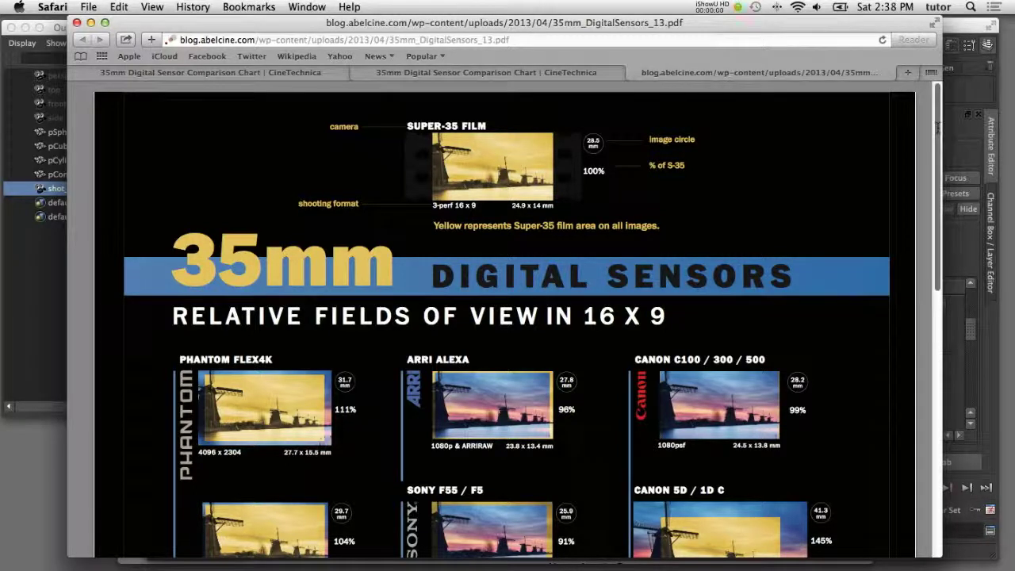
Step: Examine the 35mm digital sensors chart in Safari for the Arri Alexa's sensor dimensions
drag(936, 135, 946, 221)
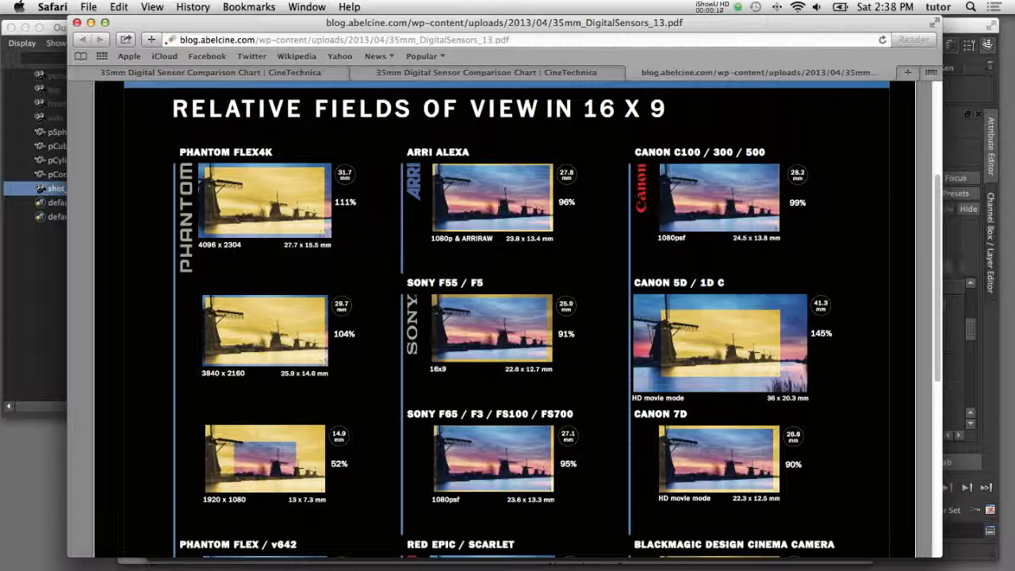
drag(936, 260, 929, 164)
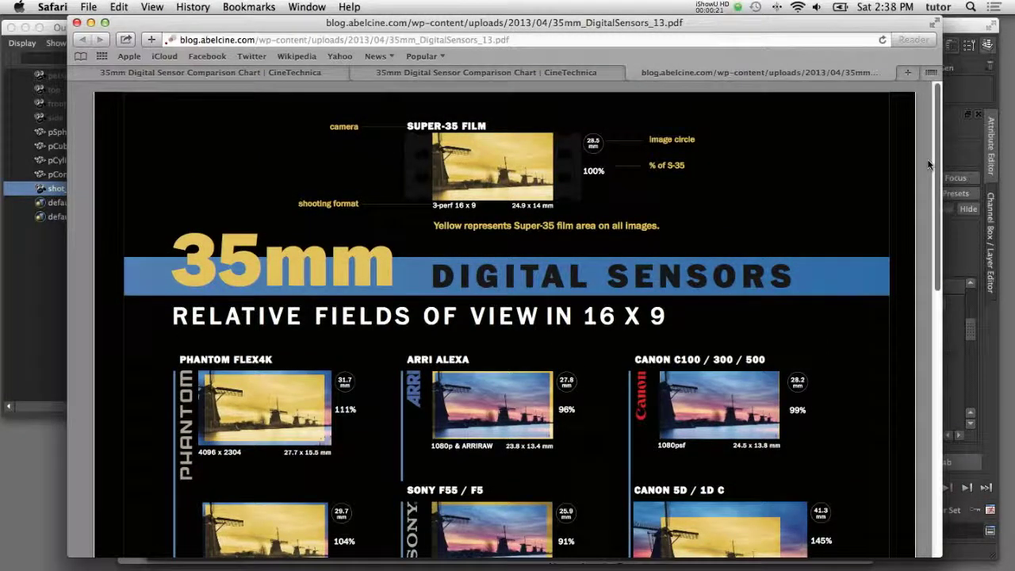
drag(930, 166, 943, 248)
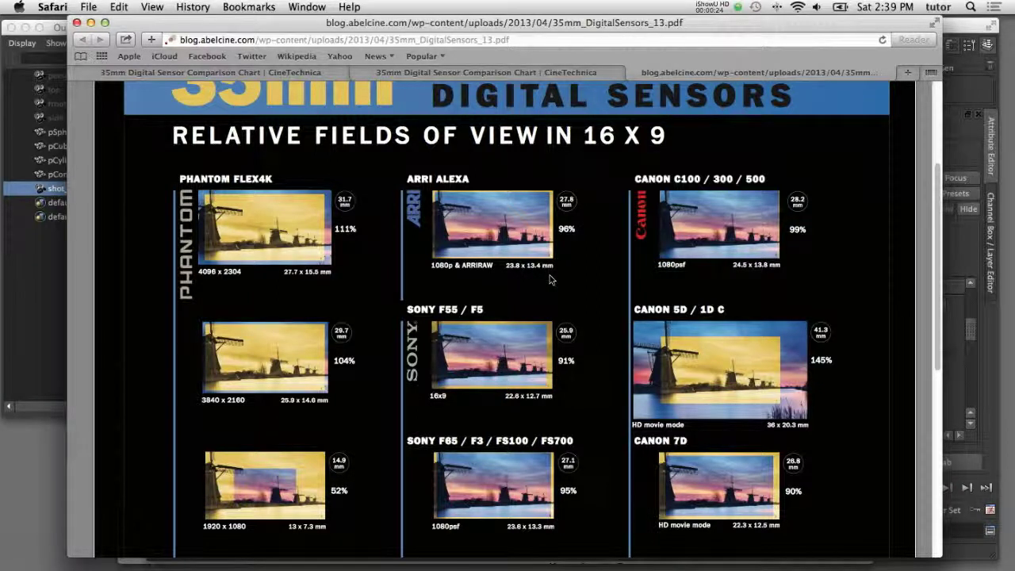
Step: Switch back to Maya and set the shot_1 camera aperture to 23.8 by 13.4 mm in the Film Back settings
key(super+Tab)
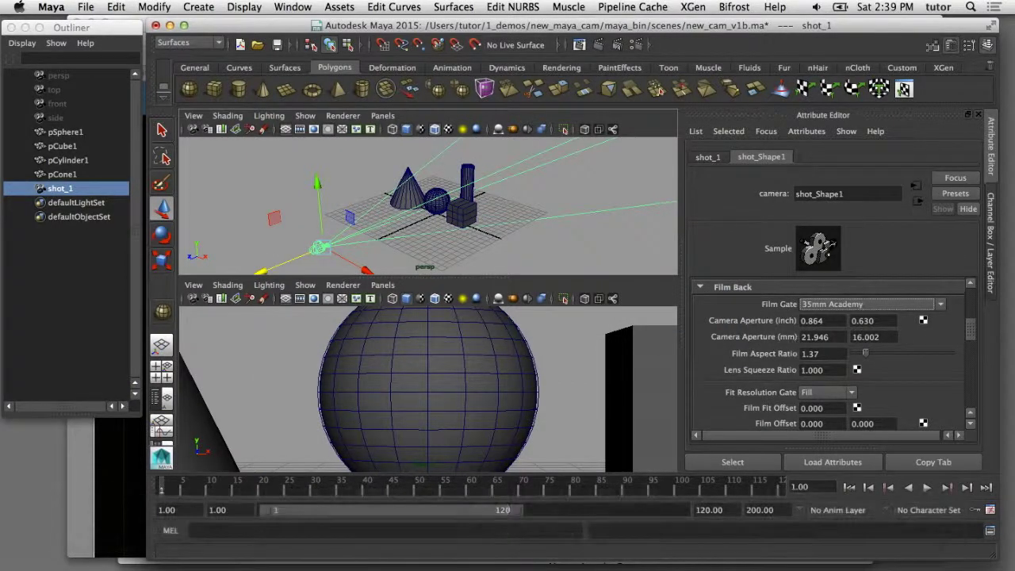
double_click(816, 336)
text(2)
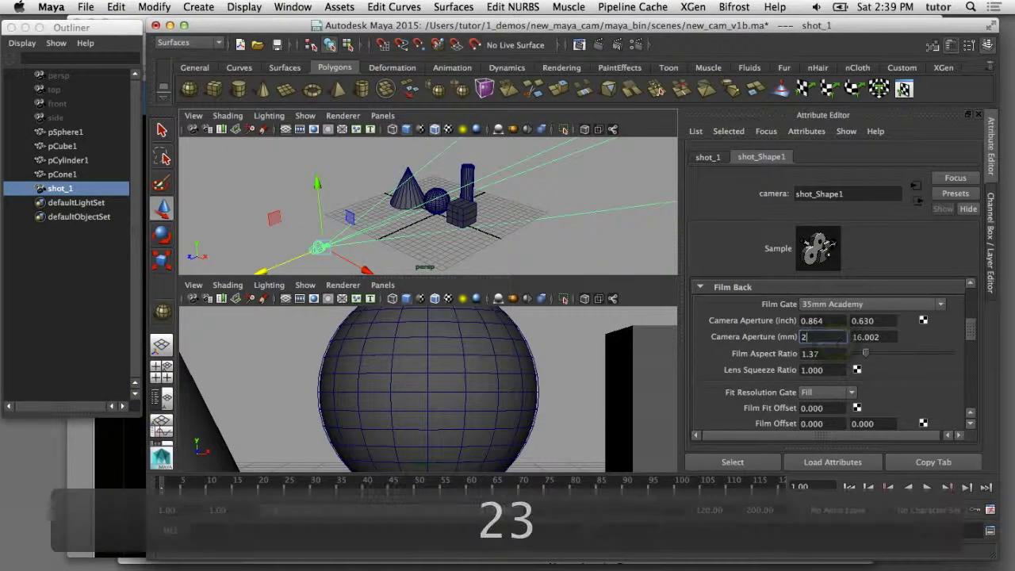
text(3.8)
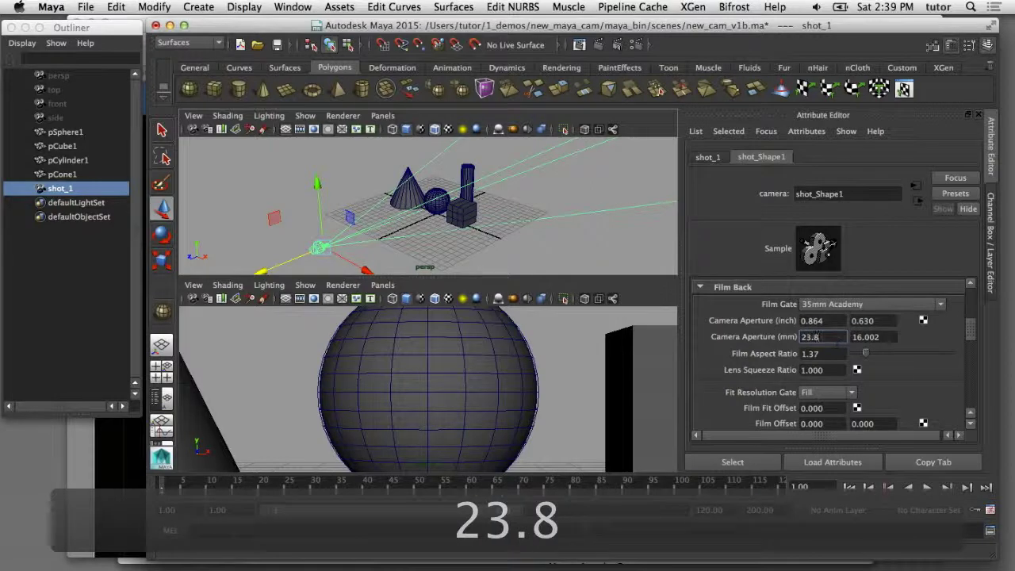
key(Tab)
text(1)
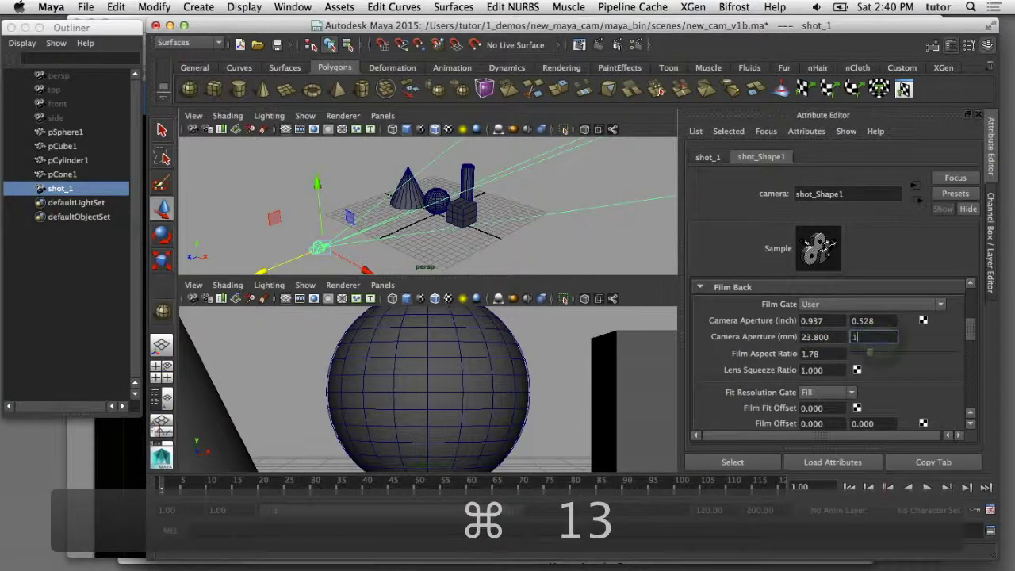
text(3.4)
key(Return)
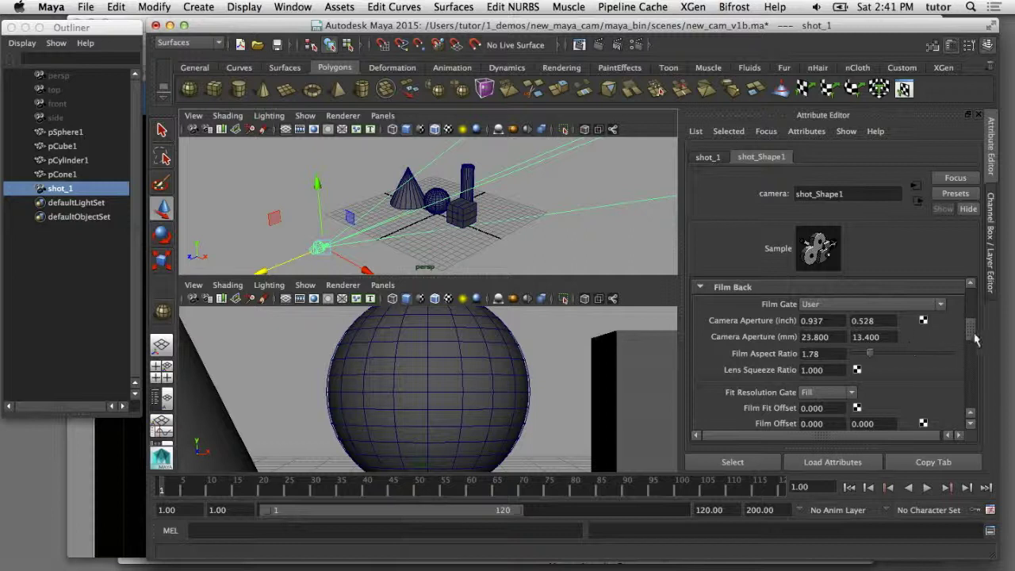
Step: Compare focal lengths of 35 and 50 on the shot_1 camera using the custom film back, ending on 50
drag(969, 330, 961, 305)
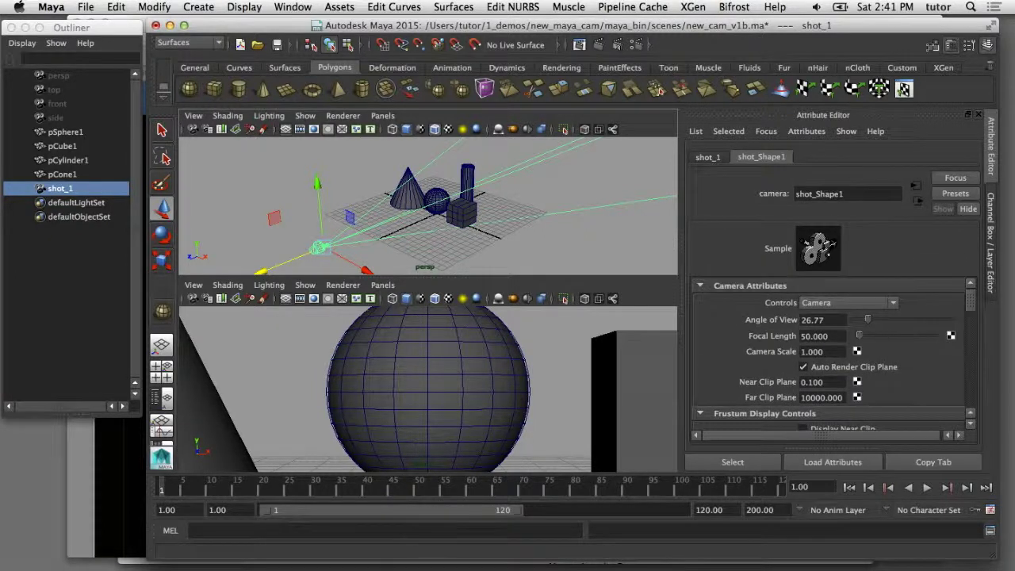
double_click(820, 335)
text(3)
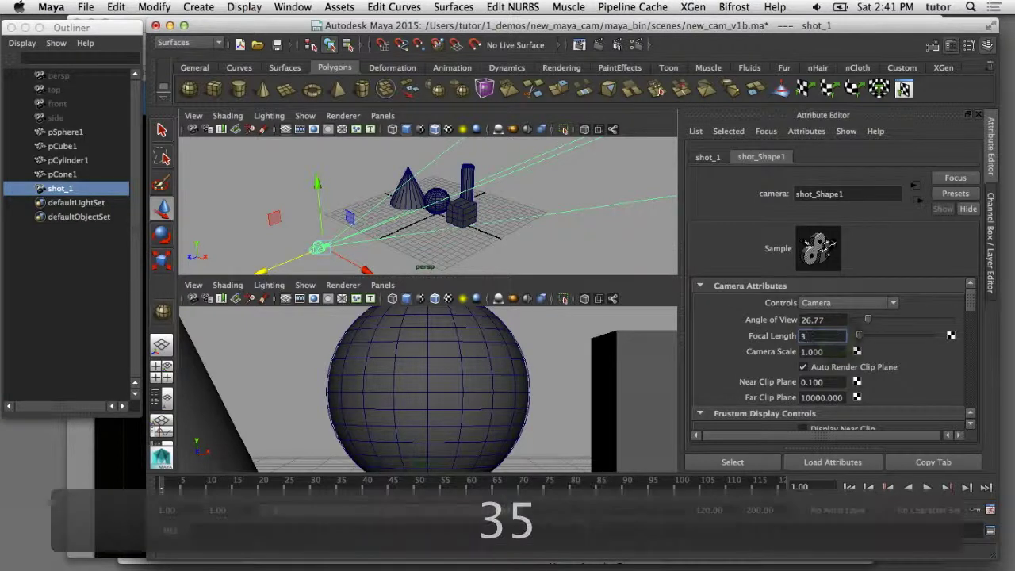
text(5)
key(Return)
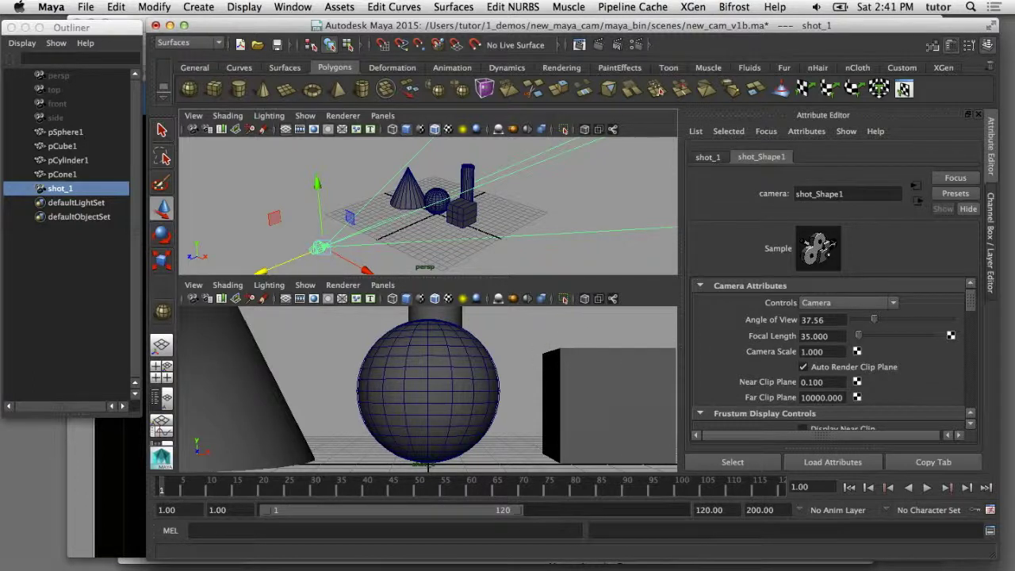
double_click(820, 336)
text(5)
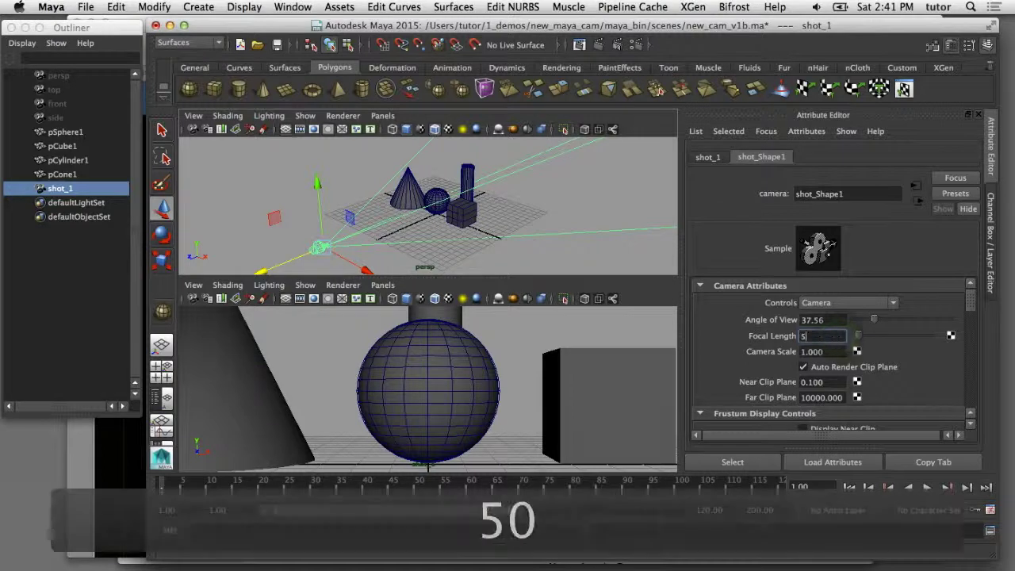
text(0)
key(Return)
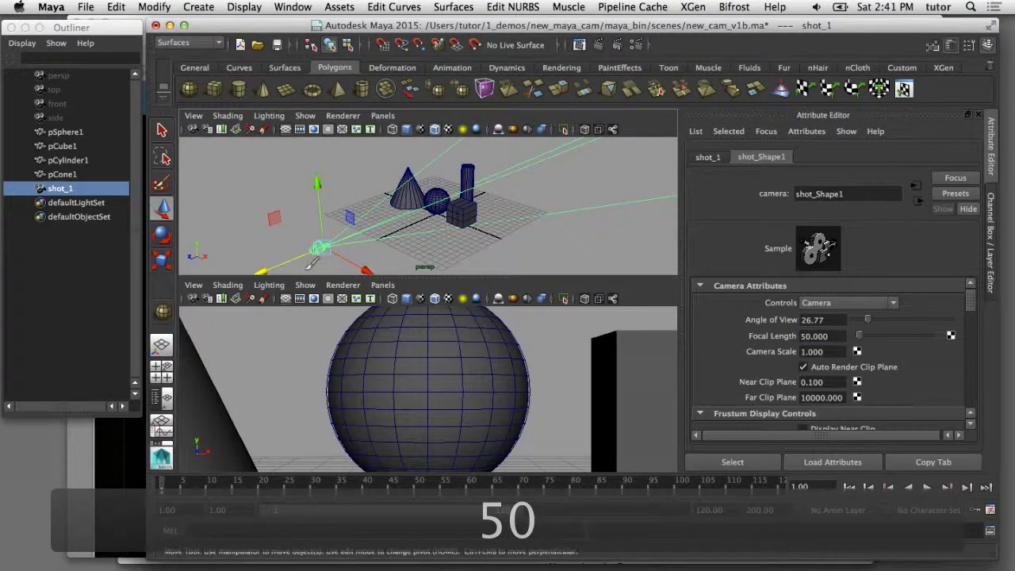
Step: Move the shot_1 camera farther back from the primitives and turn on the Resolution Gate in its view
drag(311, 264, 48, 253)
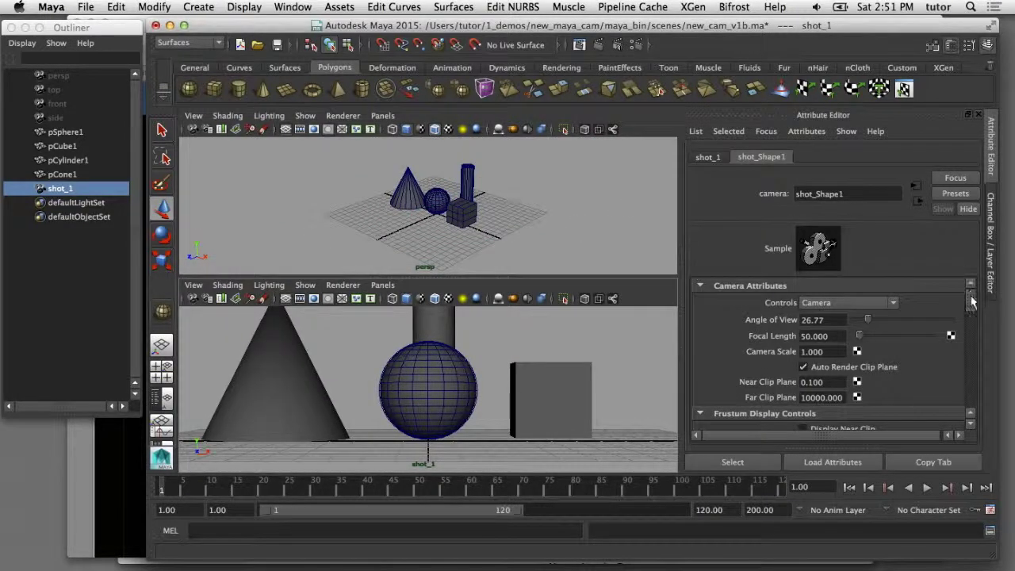
drag(972, 301, 982, 348)
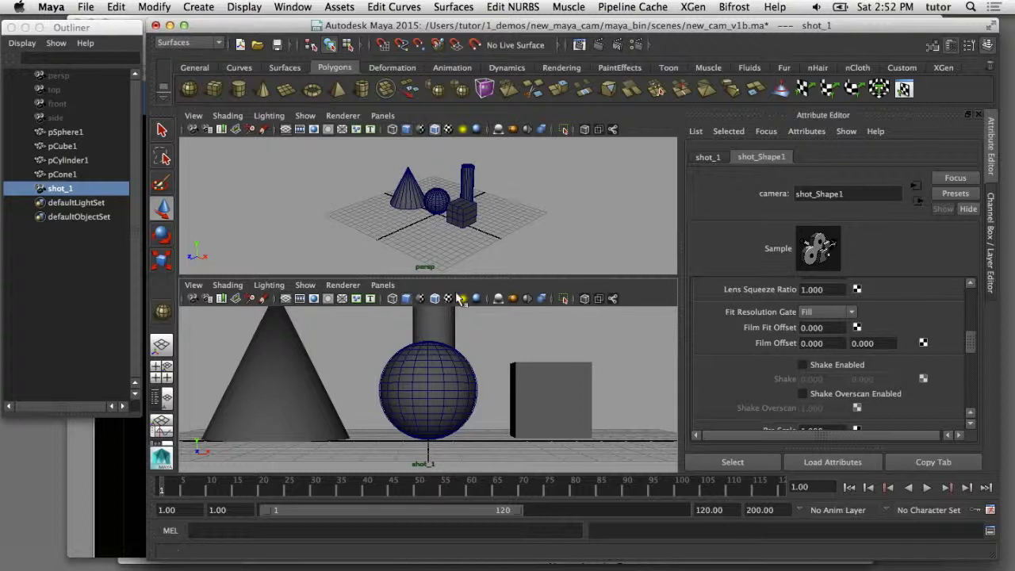
click(194, 285)
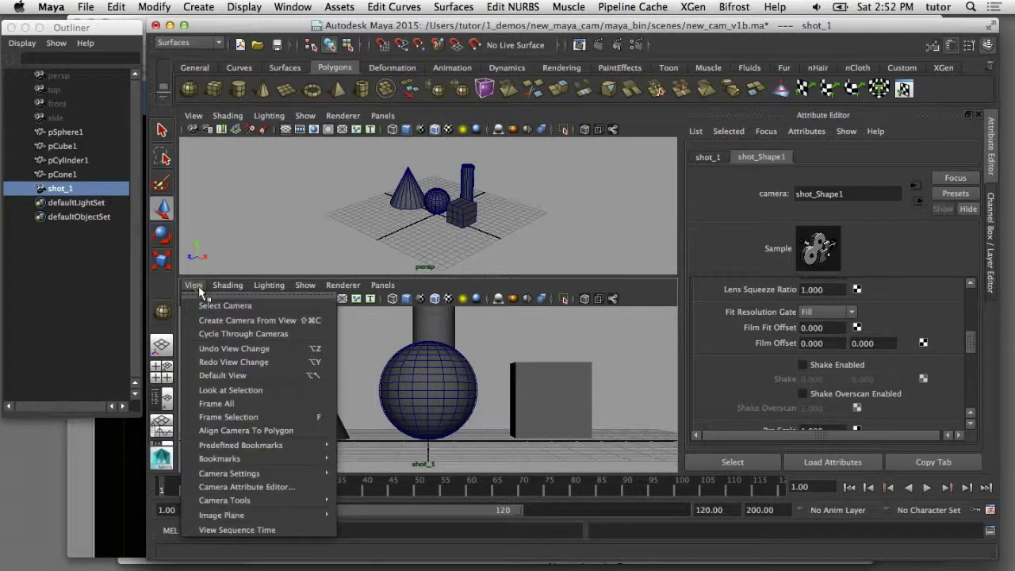
mouse_move(219, 474)
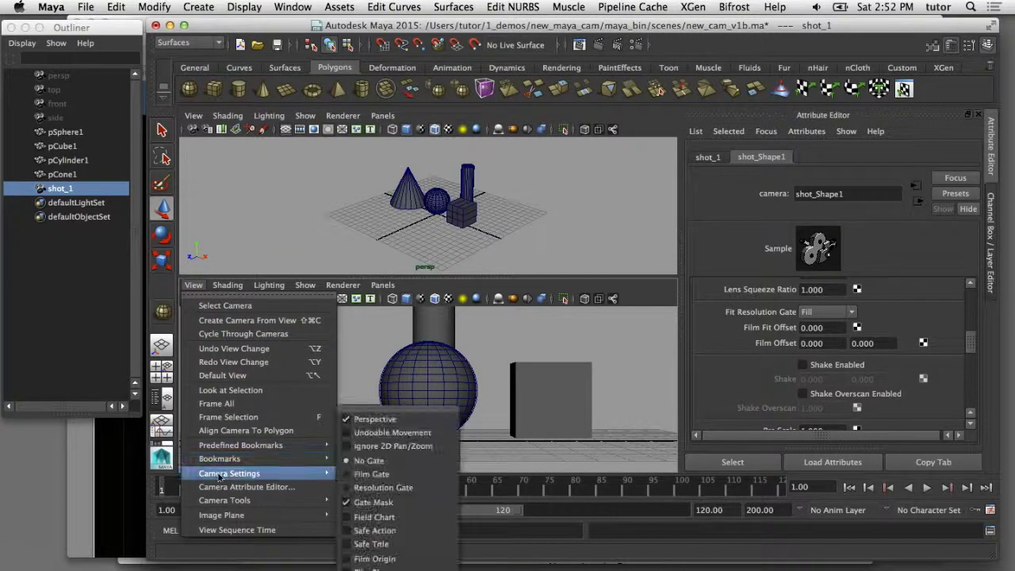
click(372, 489)
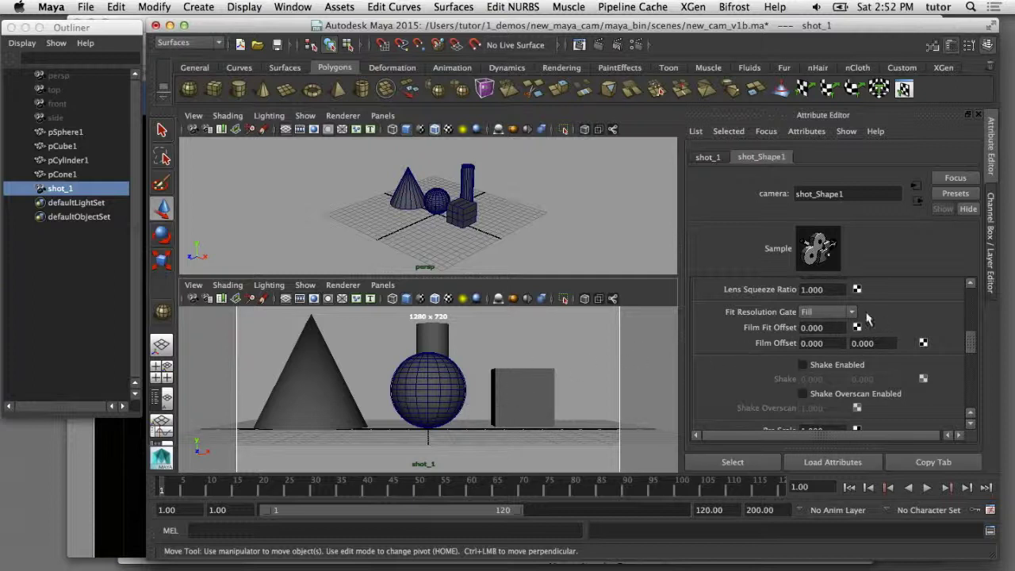
Step: Set the shot_1 camera's Fit Resolution Gate to Overscan and check its Output Settings
click(828, 311)
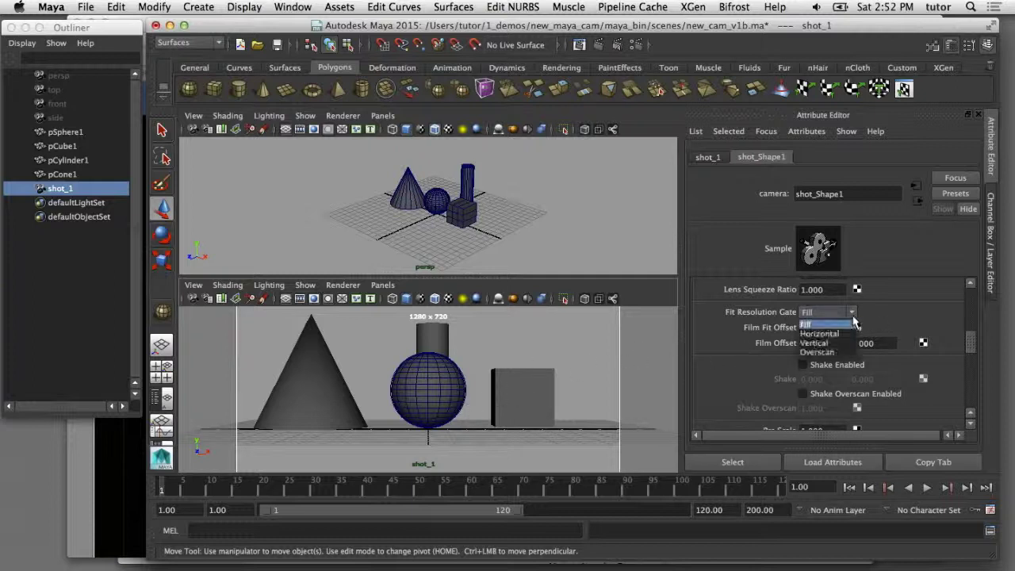
click(839, 358)
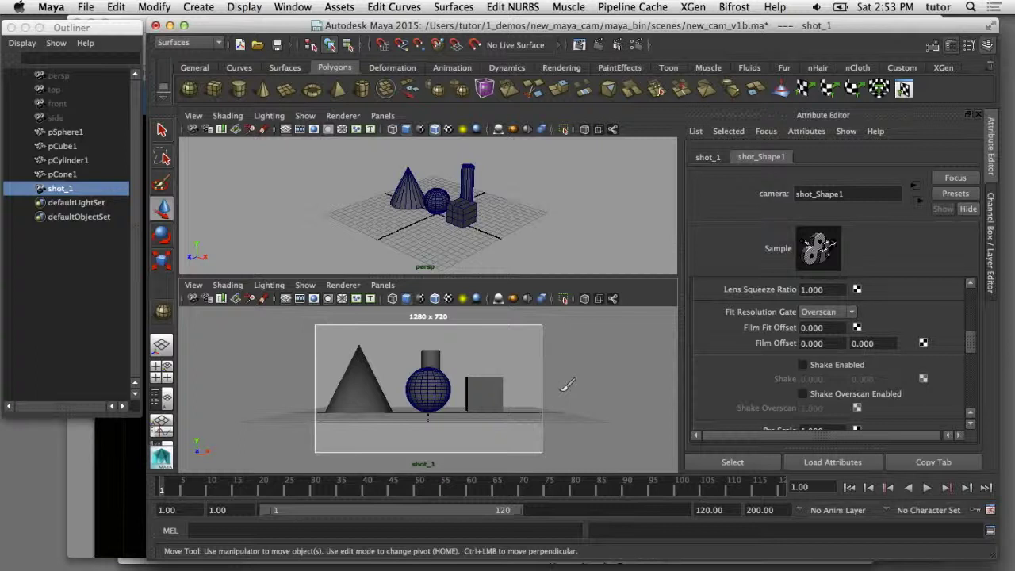
scroll(980, 380, down, 6)
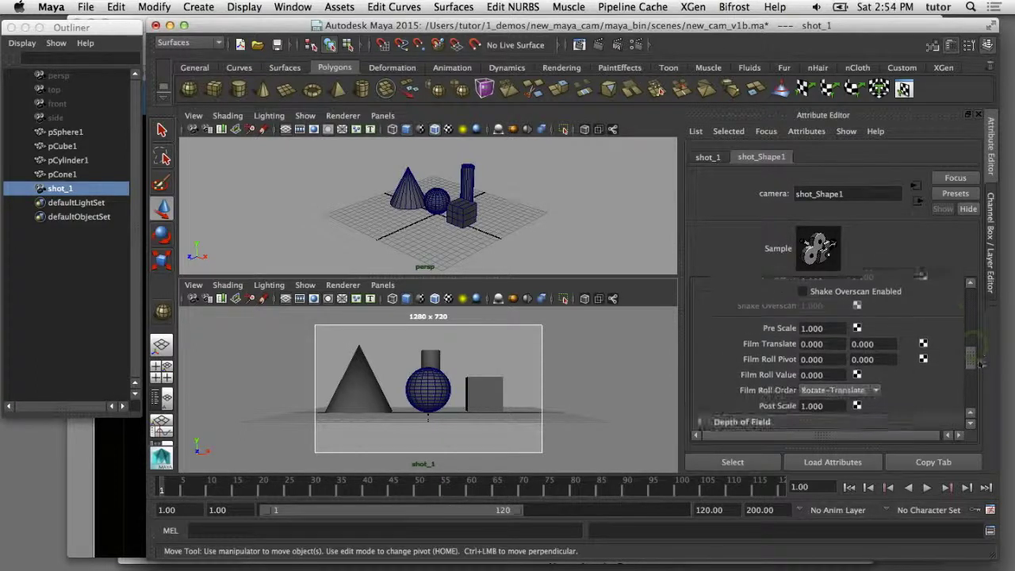
scroll(980, 379, down, 2)
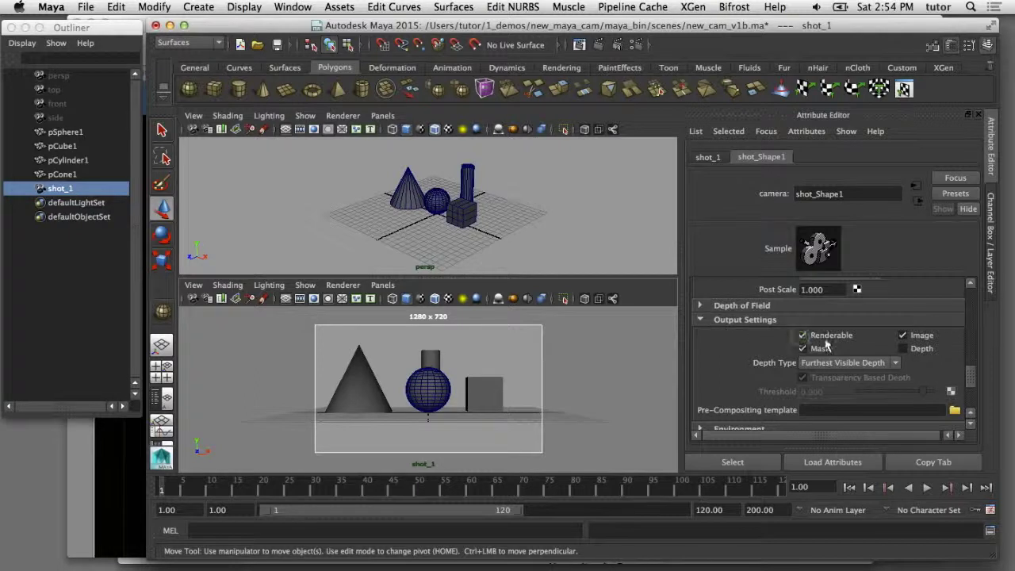
scroll(846, 342, up, 1)
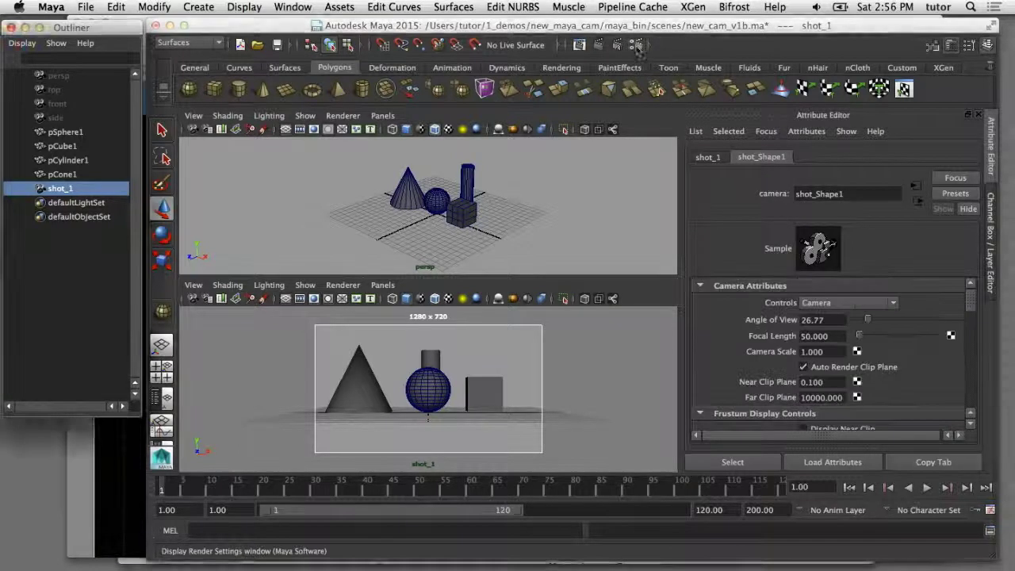
Step: Remove the persp camera from the Renderable Cameras in the Render Settings
drag(793, 18, 796, 84)
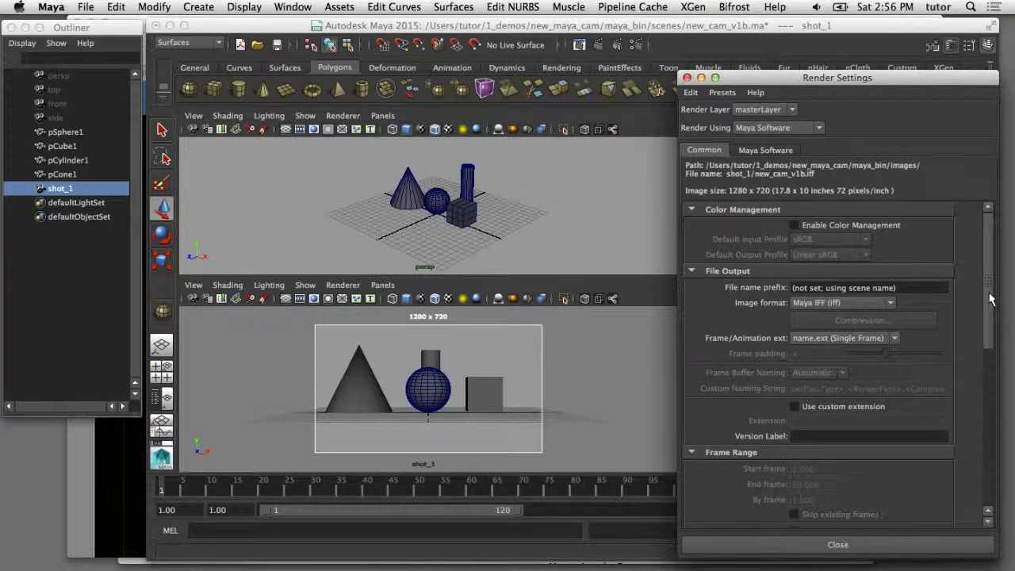
drag(987, 296, 998, 424)
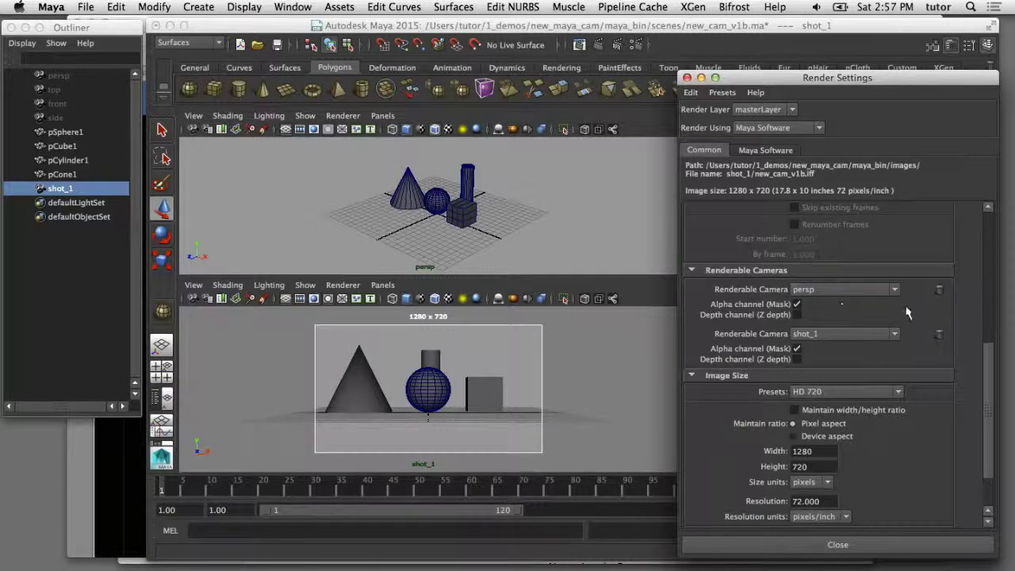
click(939, 291)
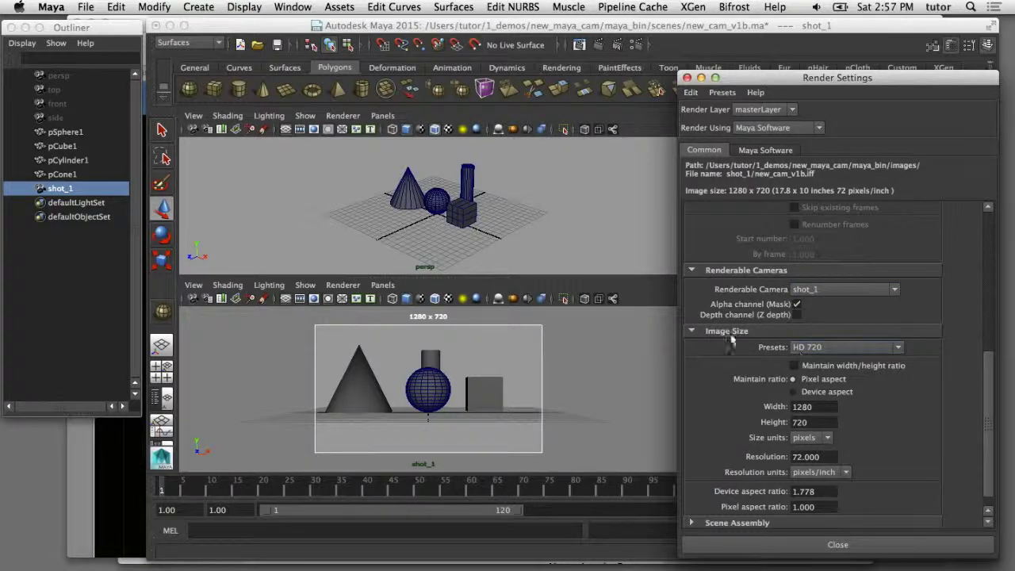
Step: Try the 320x240 preset for the render image size
scroll(991, 370, down, 1)
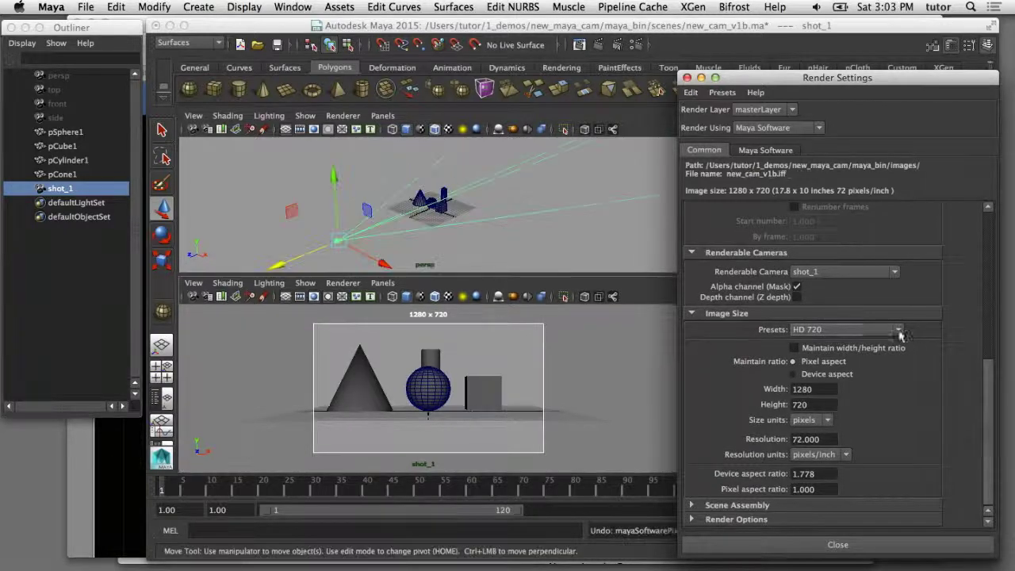
click(898, 330)
scroll(898, 372, up, 3)
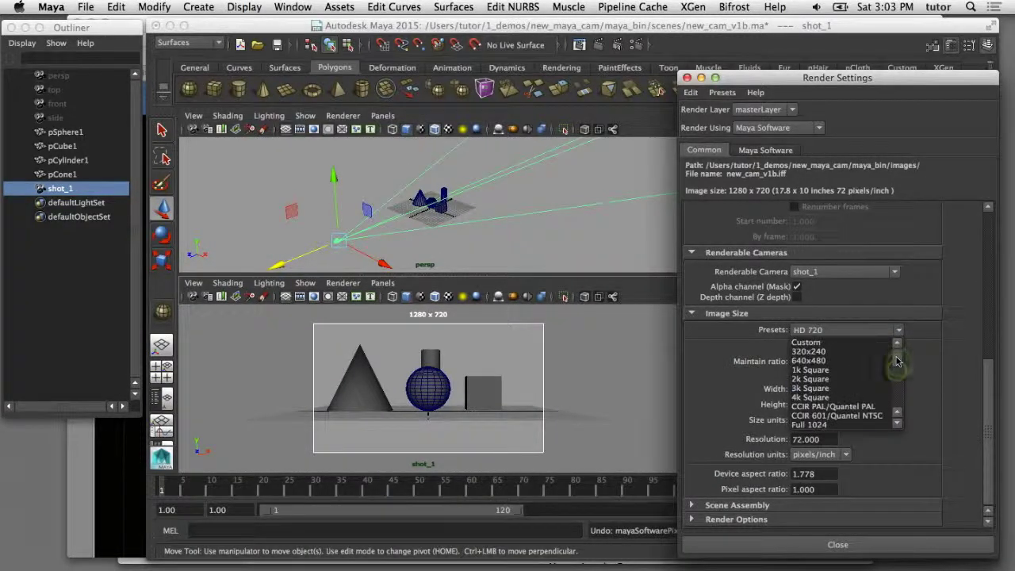
click(872, 351)
Step: Set the render image size preset to HD 720 and close the Render Settings
click(898, 330)
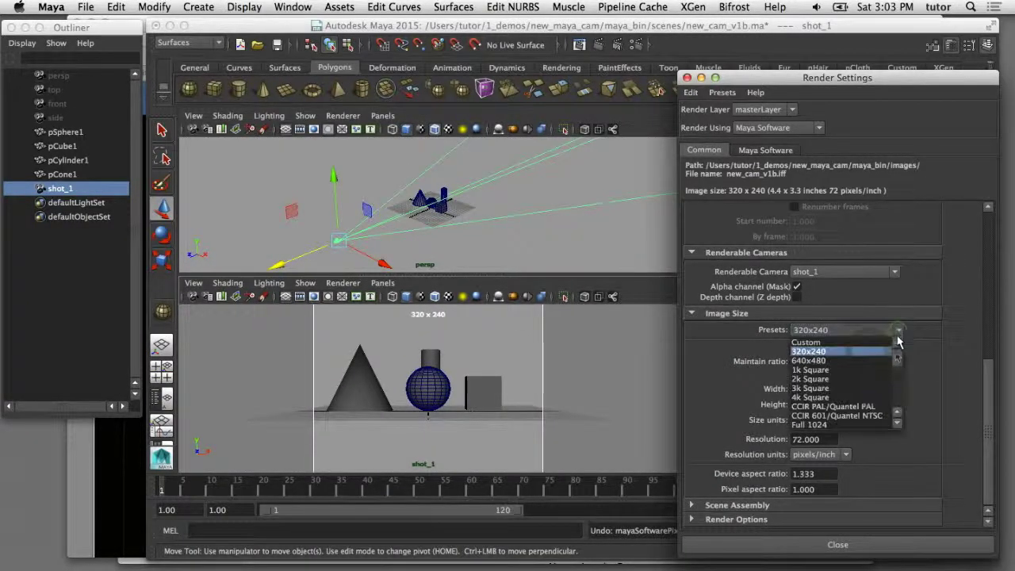
scroll(887, 361, down, 2)
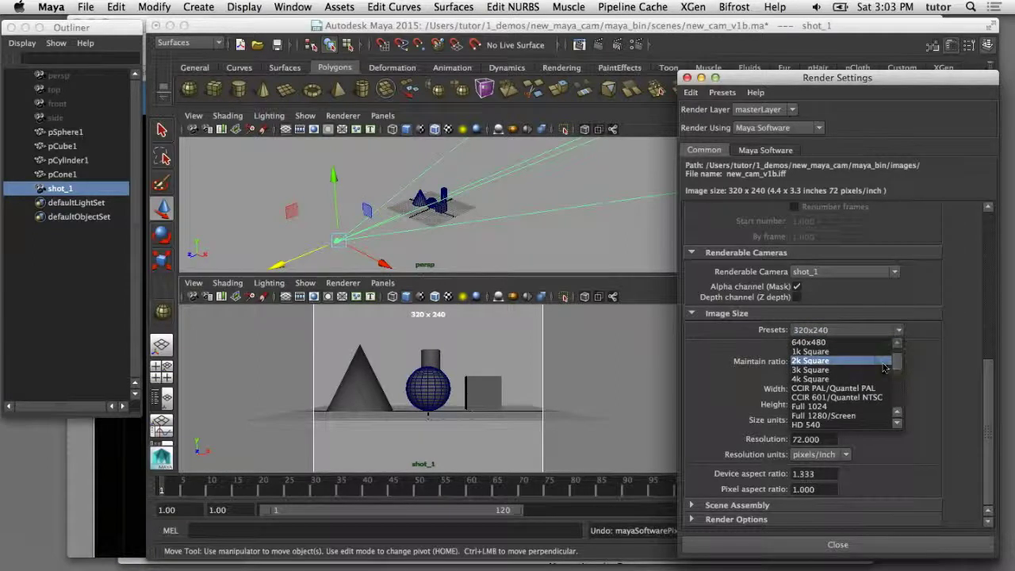
scroll(898, 367, down, 4)
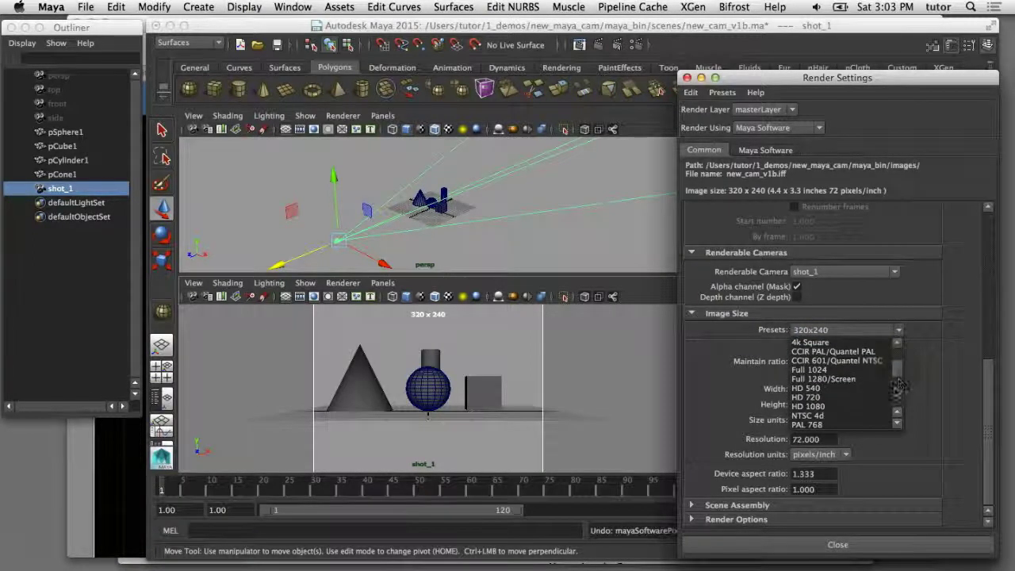
click(888, 397)
click(898, 330)
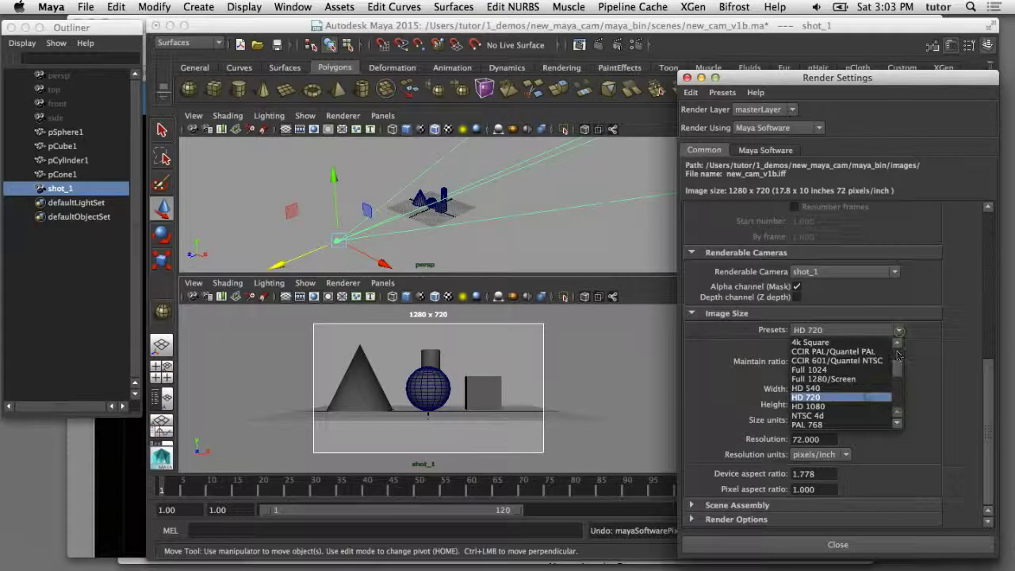
scroll(882, 426, down, 3)
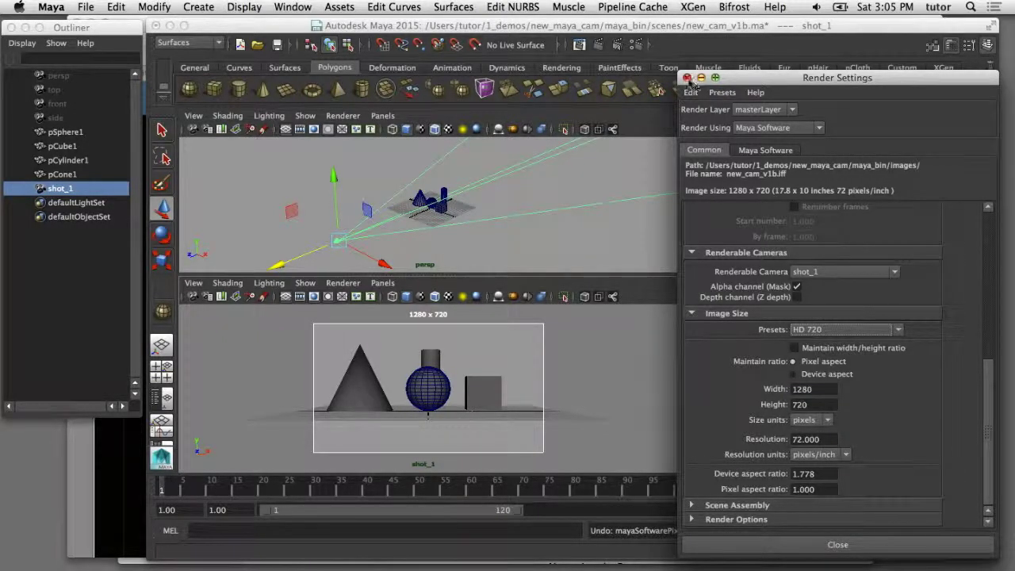
click(686, 78)
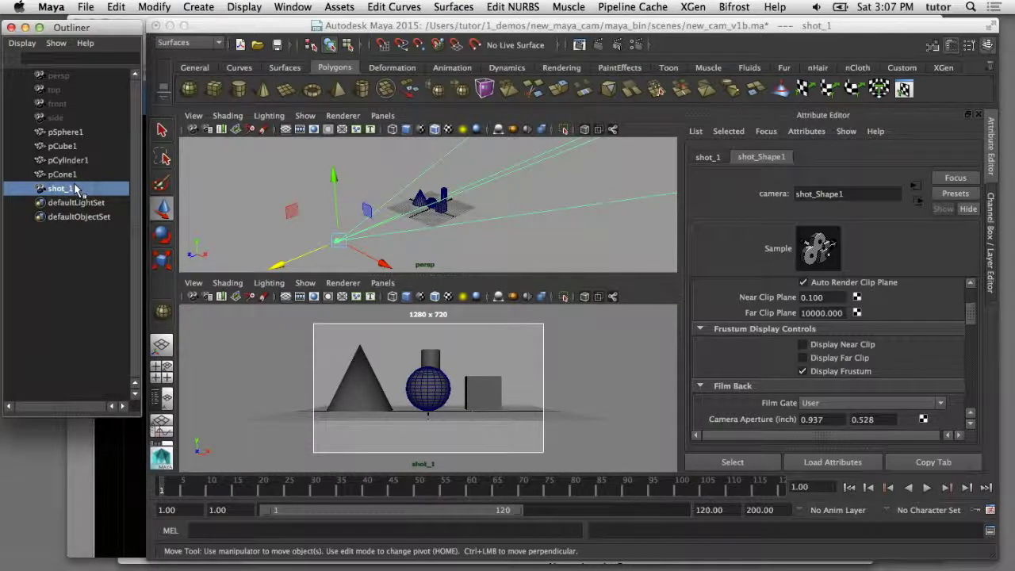
Step: Export the selected shot_1 camera to the scenes folder as a file named camera
click(84, 7)
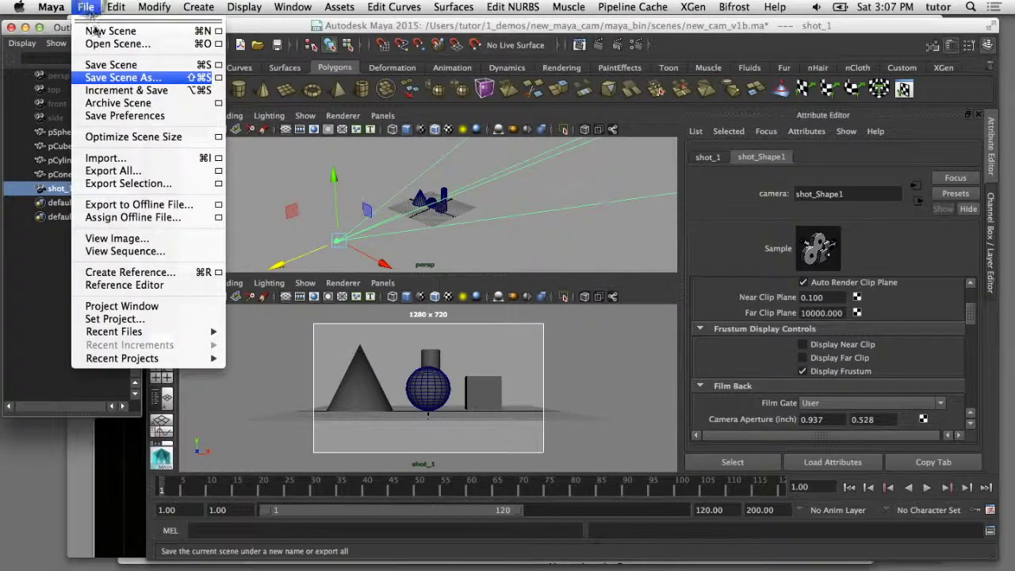
click(115, 183)
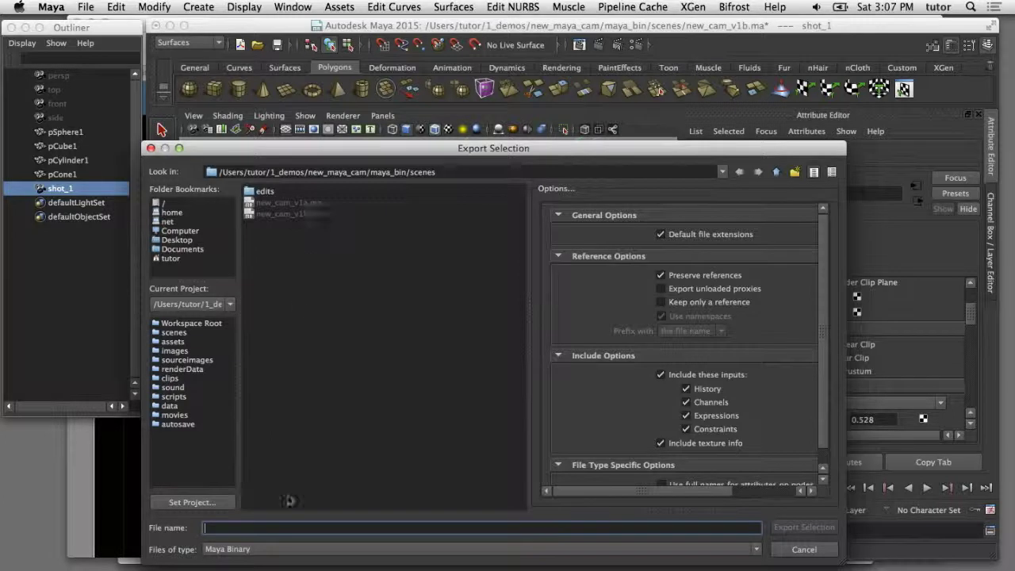
text(camera)
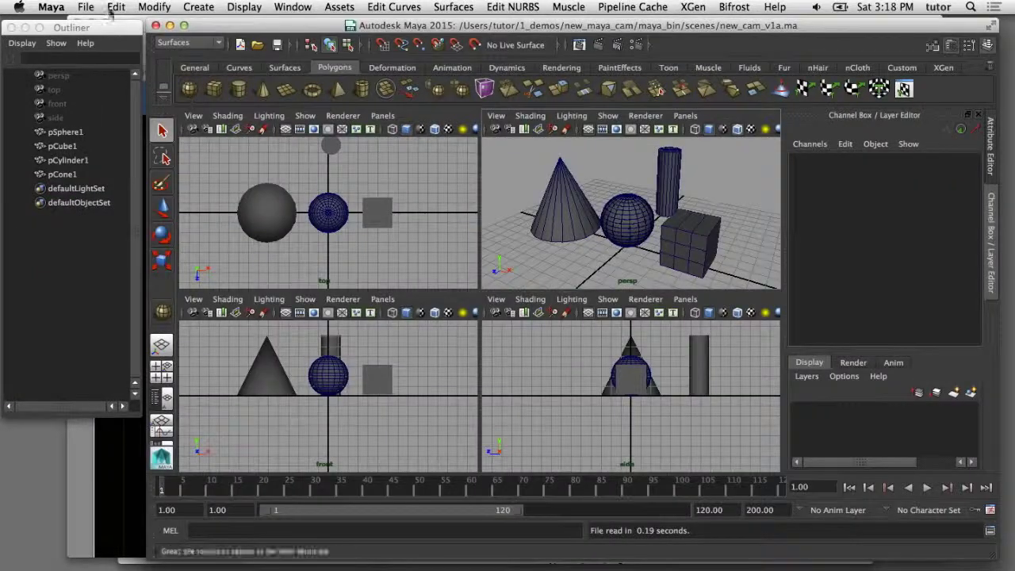
Step: Import camera.ma into the new_cam_v1a scene
click(86, 7)
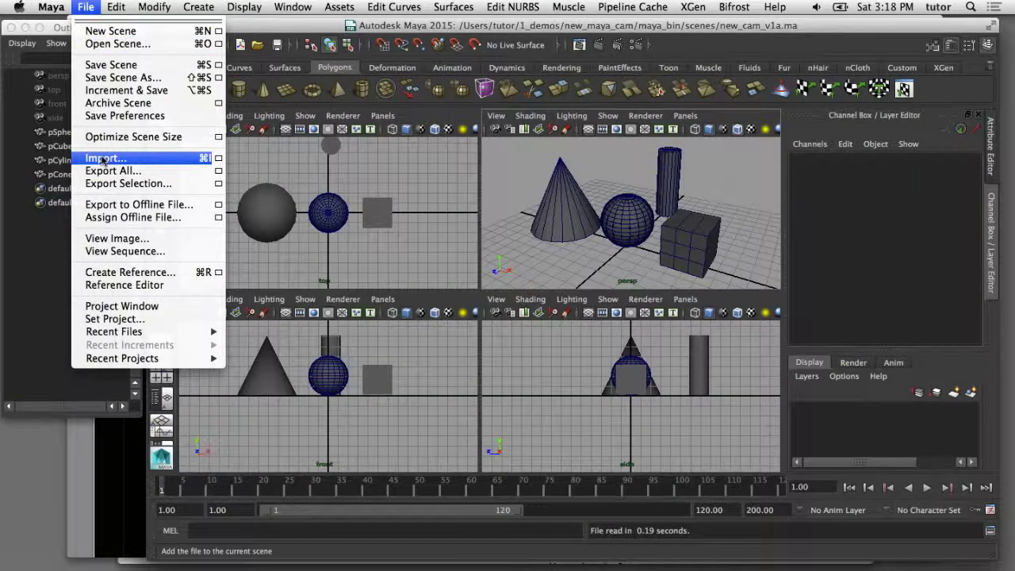
click(102, 159)
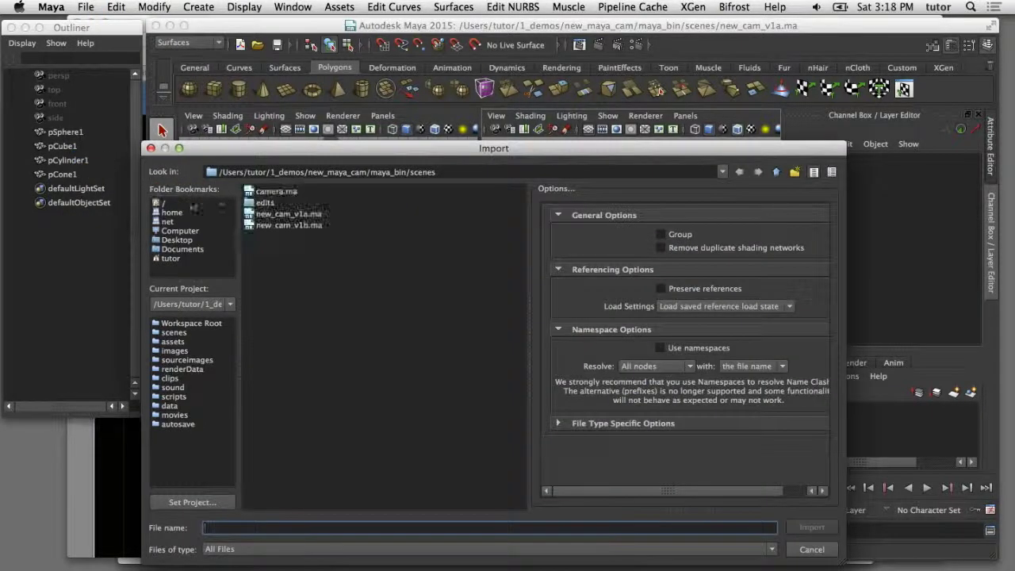
click(262, 193)
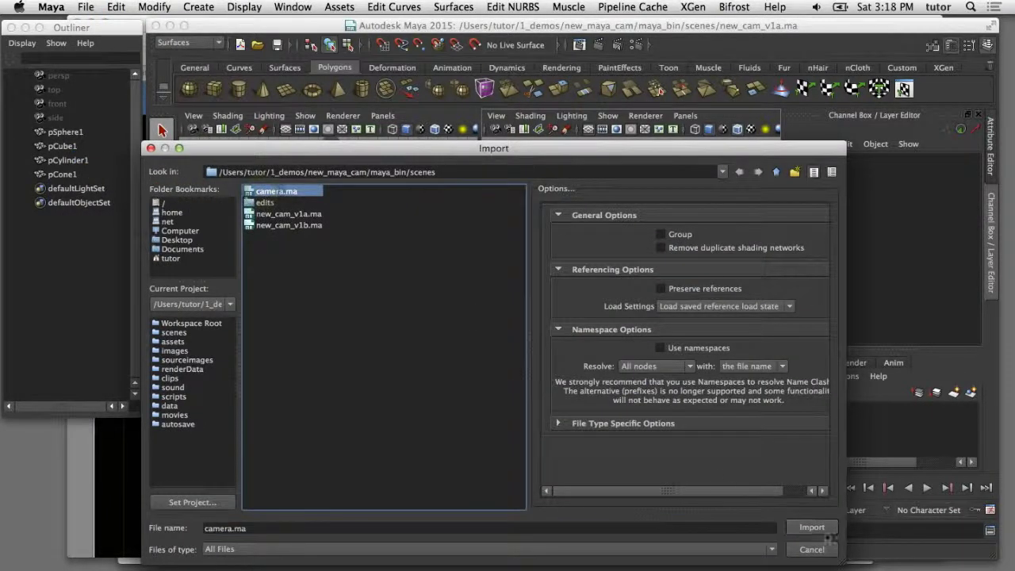
click(811, 528)
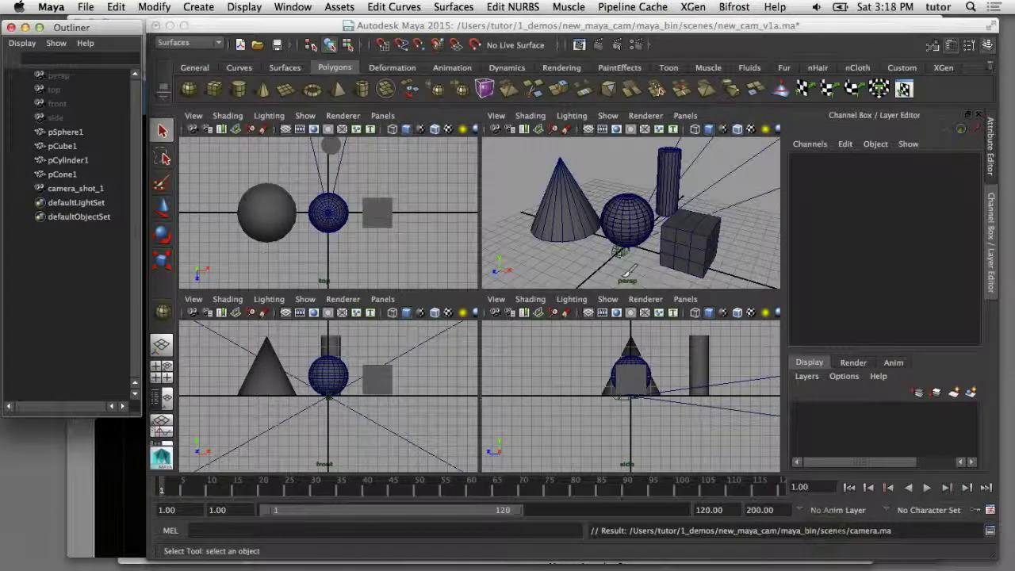
Step: Select the imported camera_shot_1 and move it back from the primitives to about 14.6 in Z
scroll(617, 230, down, 10)
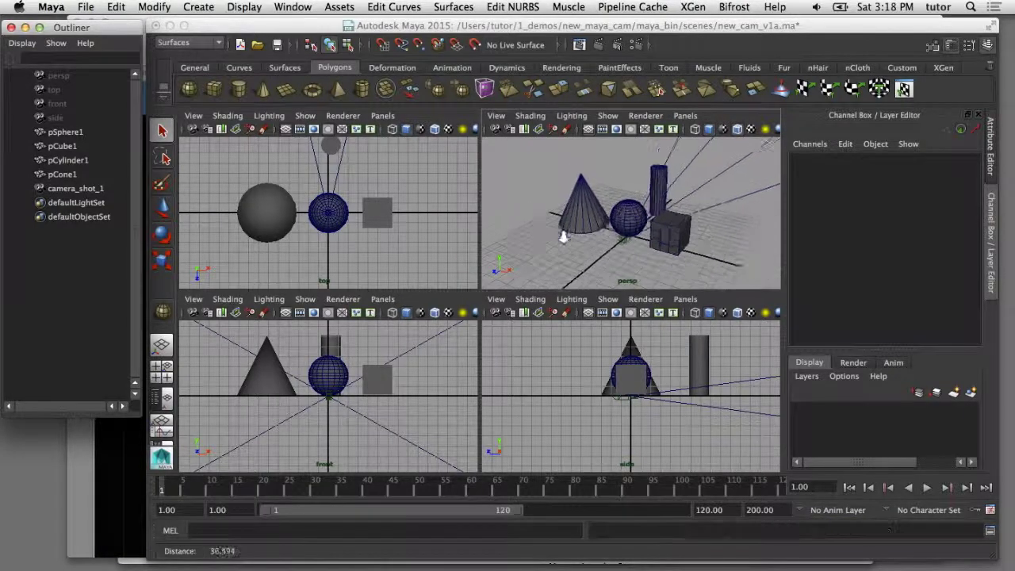
click(87, 188)
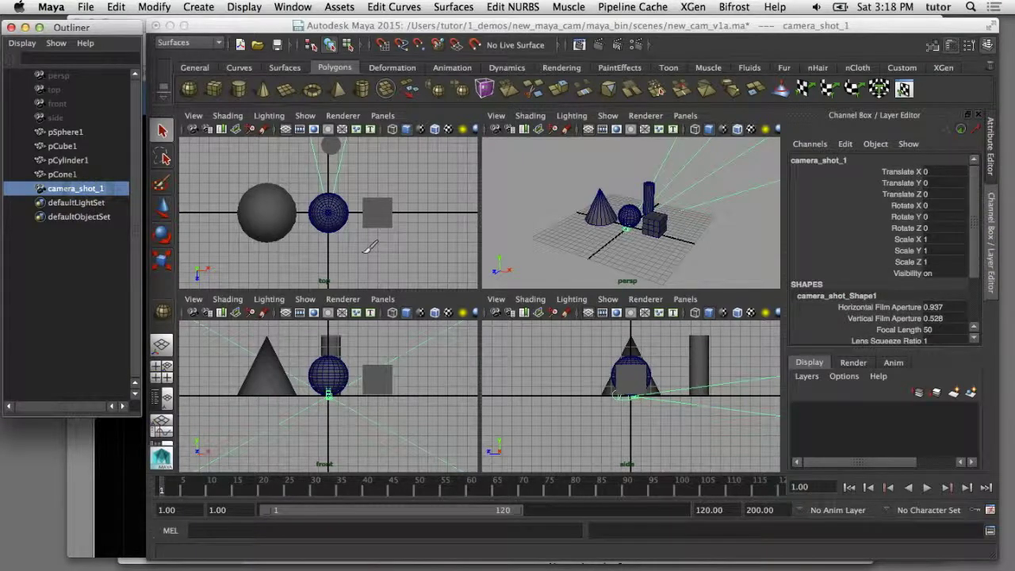
key(w)
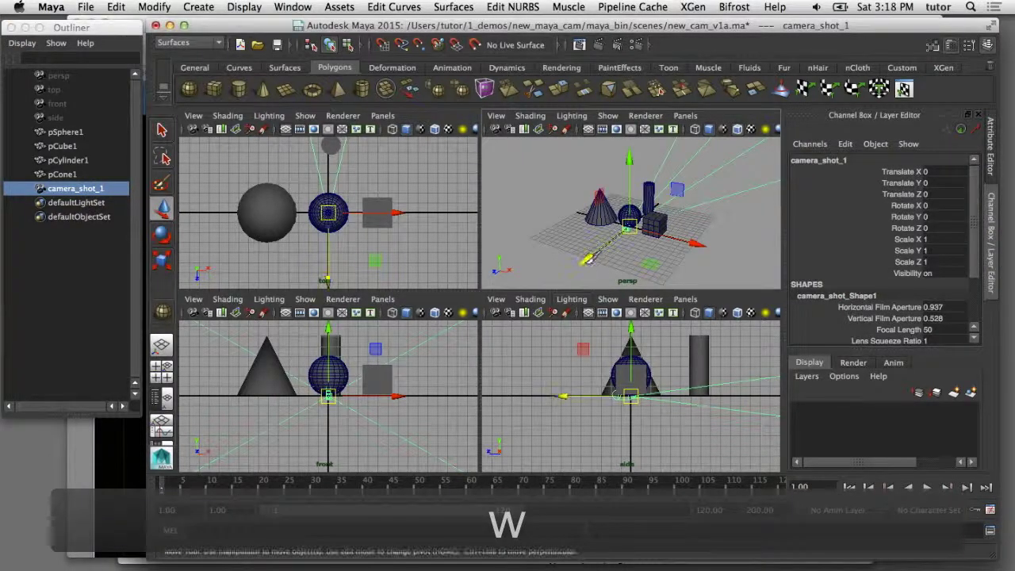
drag(586, 259, 574, 270)
Step: Switch the front viewport to look through camera_shot_1
click(383, 299)
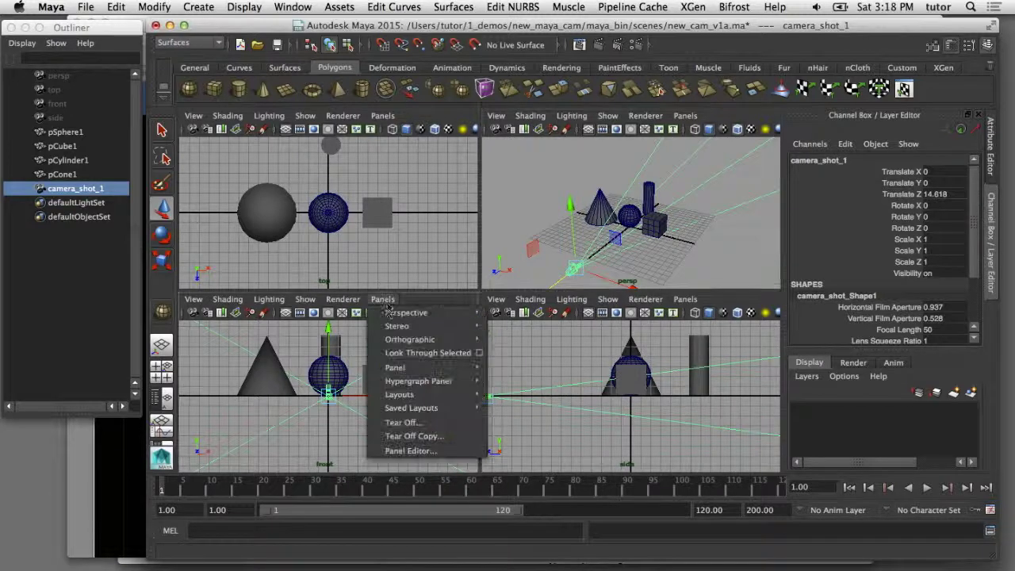
mouse_move(407, 309)
click(487, 311)
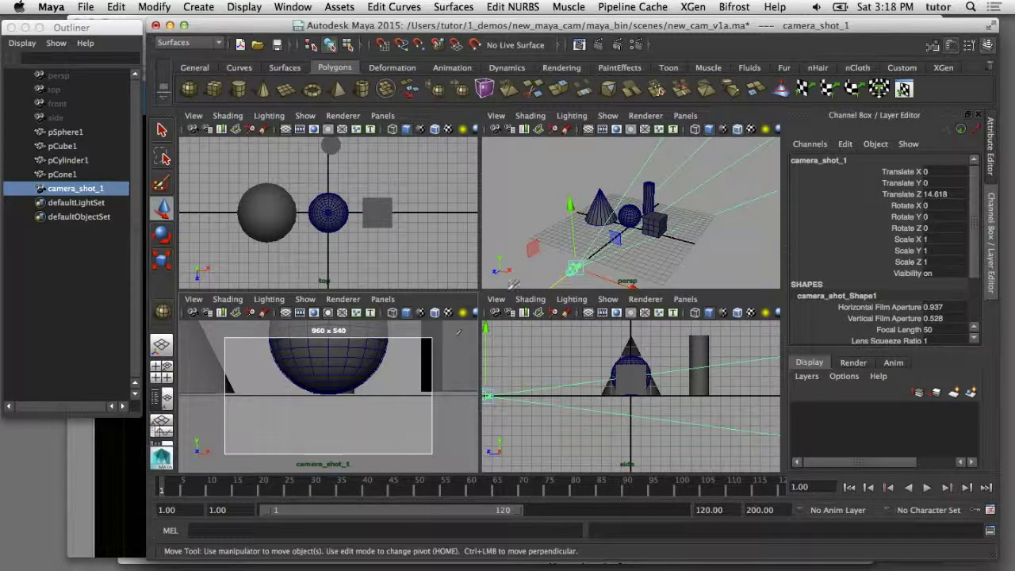
Step: Frame the primitives with camera_shot_1 at about X -15.1, Y 2.2, Z 37.7, rotated to about -18.8 degrees in Y
drag(569, 205, 568, 193)
key(super+z)
key(super+z)
key(super+z)
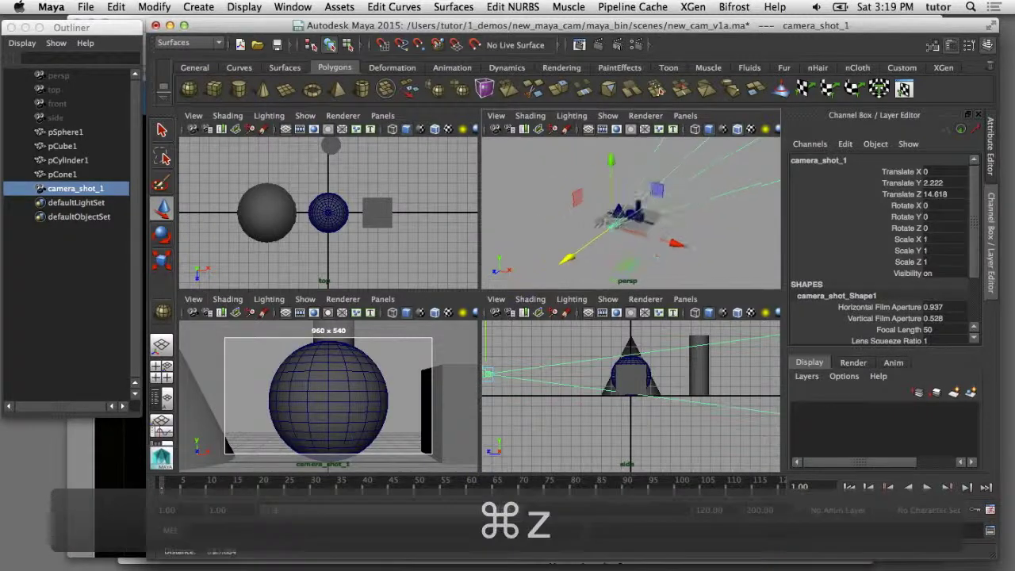
key(super+z)
key(super+z)
key(super+z)
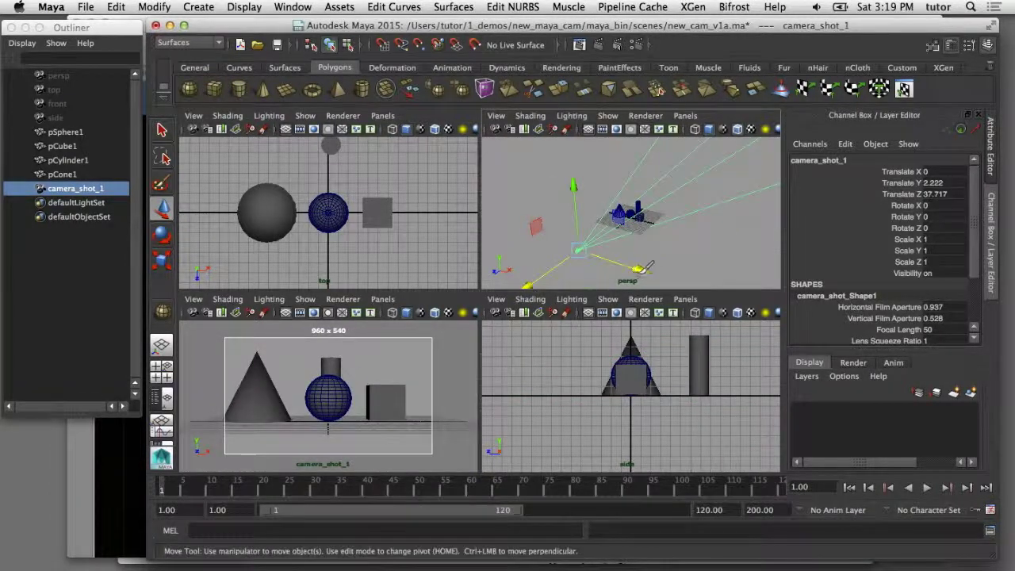
drag(639, 270, 569, 274)
key(e)
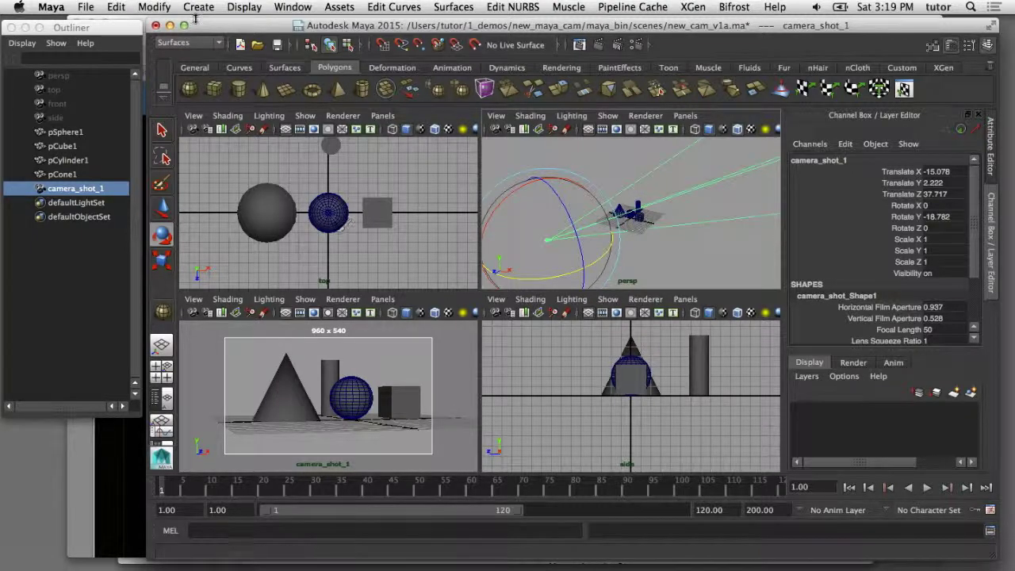
Step: Import camera.ma a second time to add another shot camera to the scene
click(85, 8)
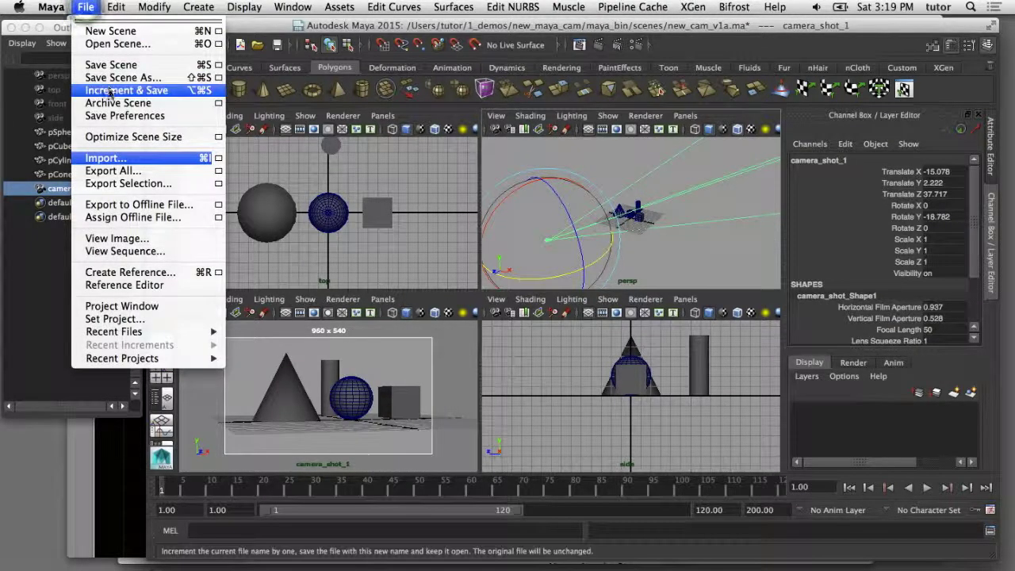
click(107, 158)
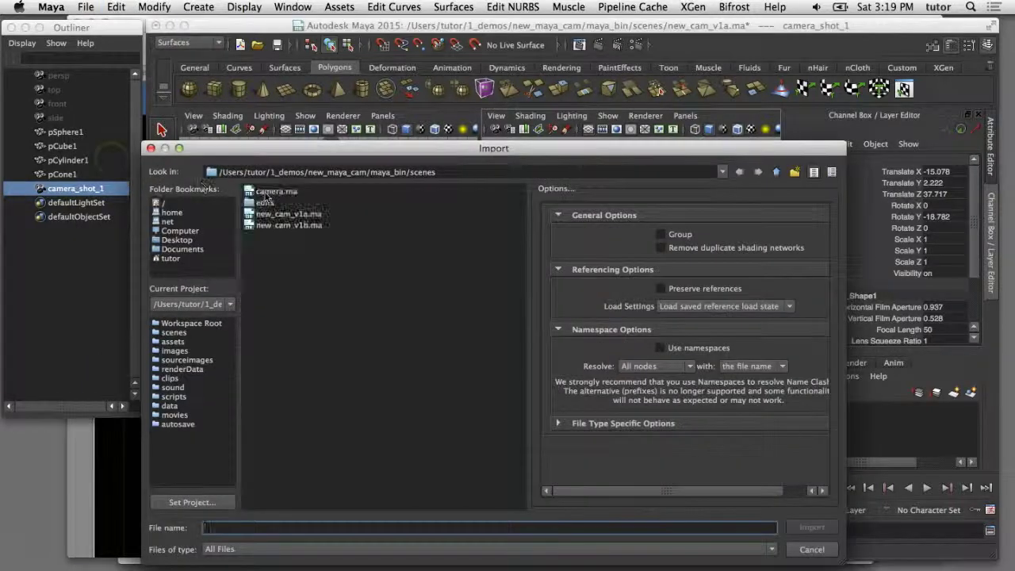
click(268, 192)
click(811, 527)
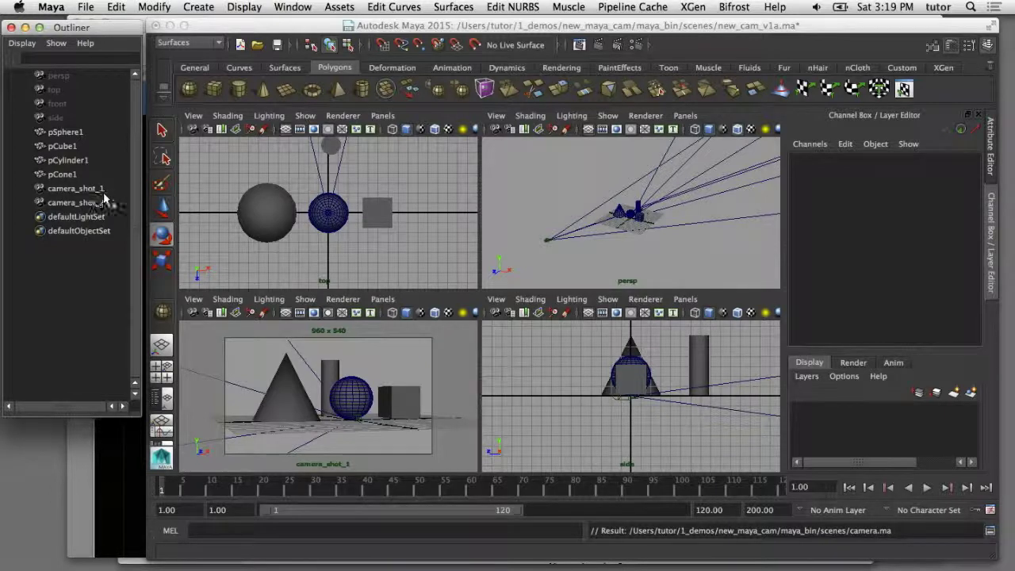
Step: Move camera_shot_2 to about X 20.8, Z 38.7 and rotate it to about 7.5 degrees in Y
click(85, 203)
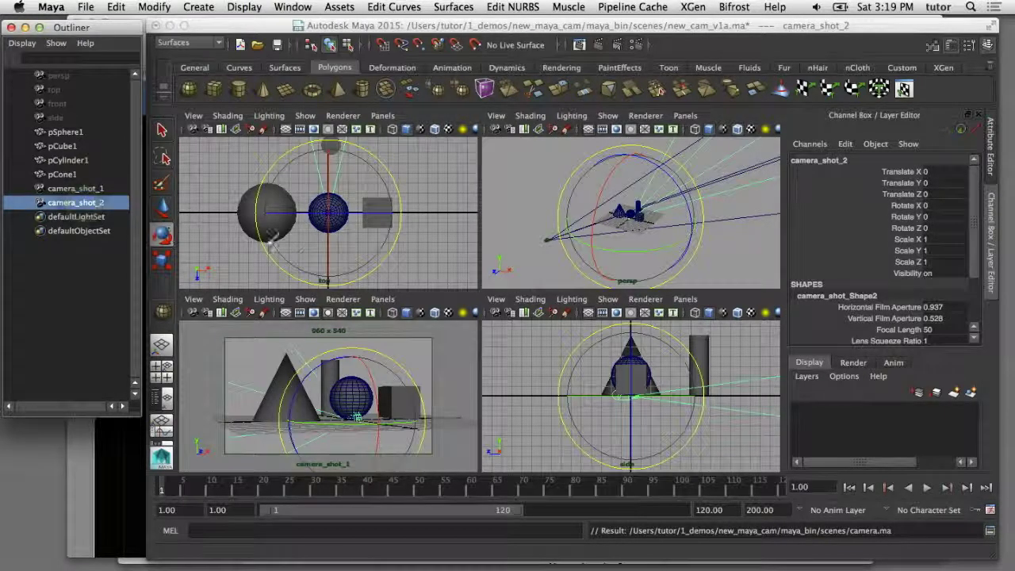
key(w)
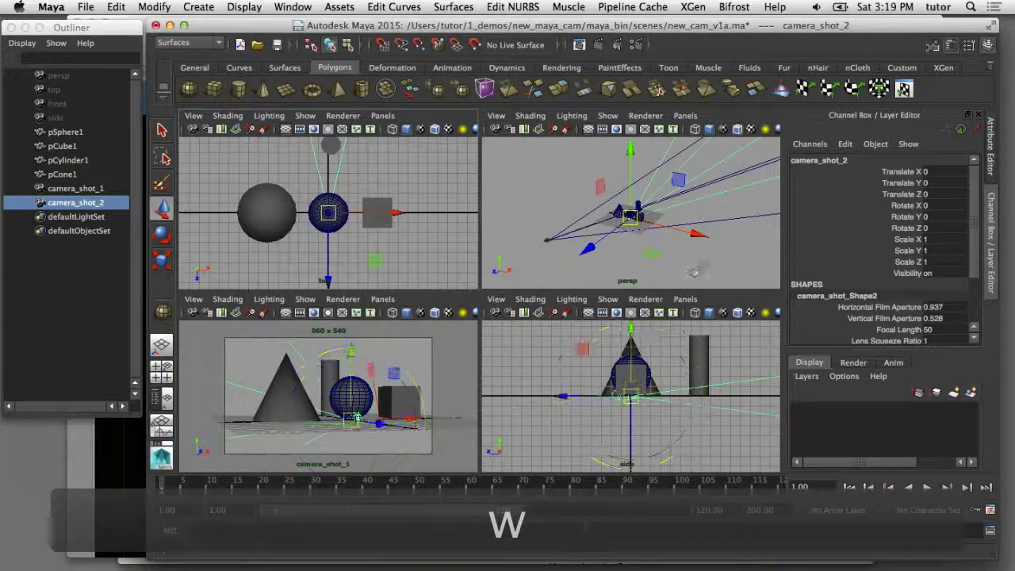
drag(699, 232, 742, 246)
drag(642, 256, 569, 348)
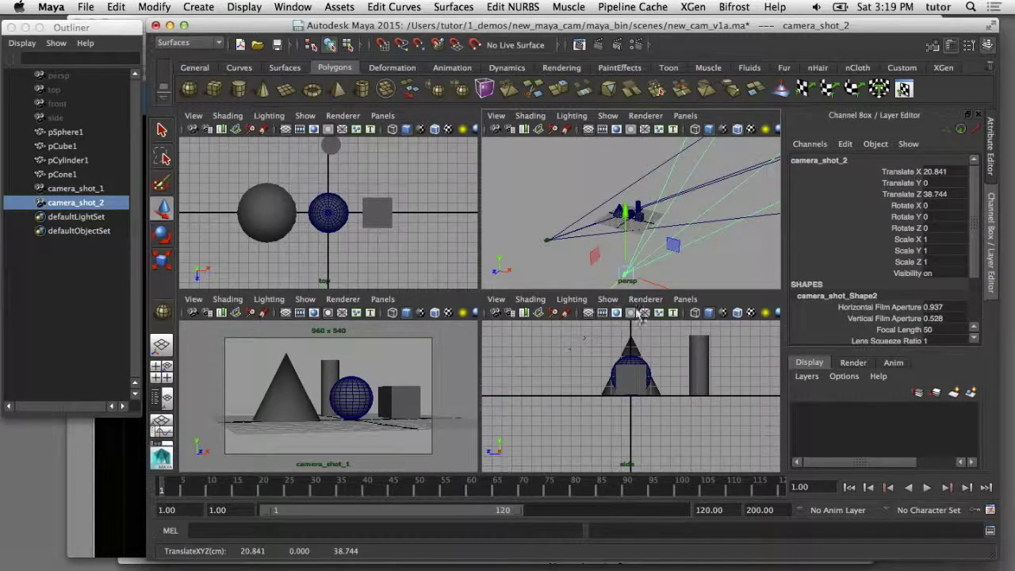
key(e)
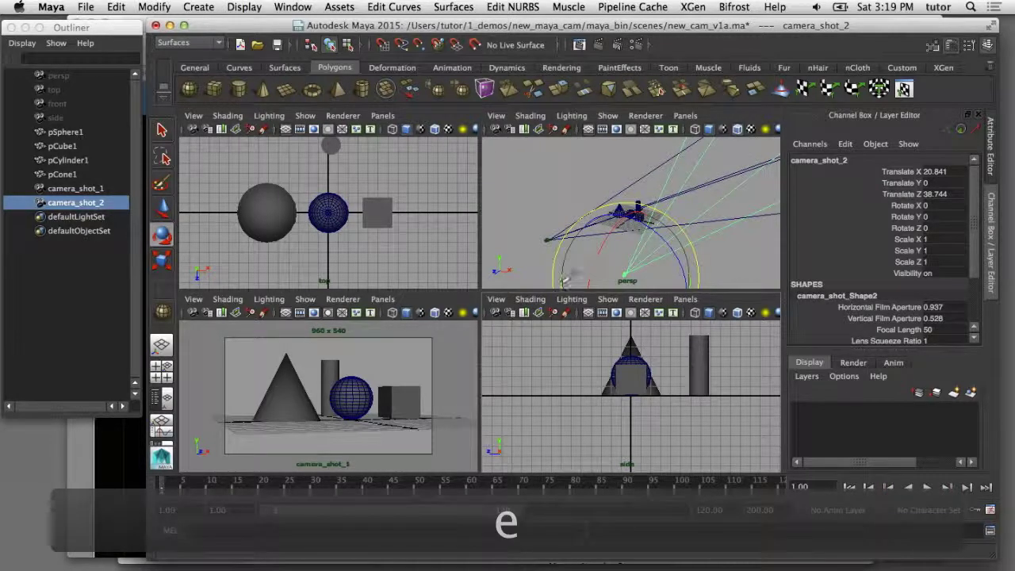
drag(565, 279, 559, 278)
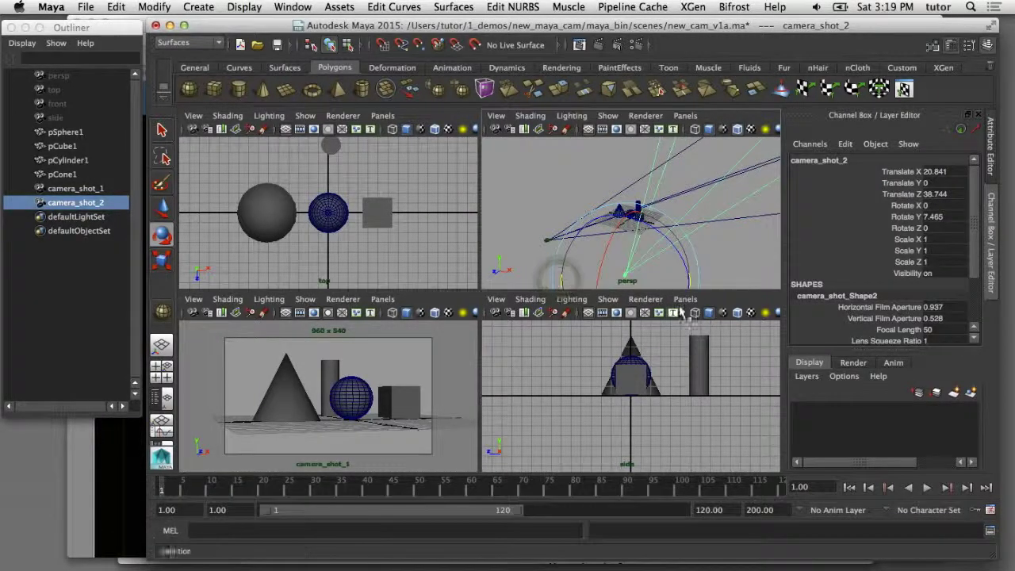
Step: Switch the side viewport to look through camera_shot_2
click(685, 298)
mouse_move(713, 312)
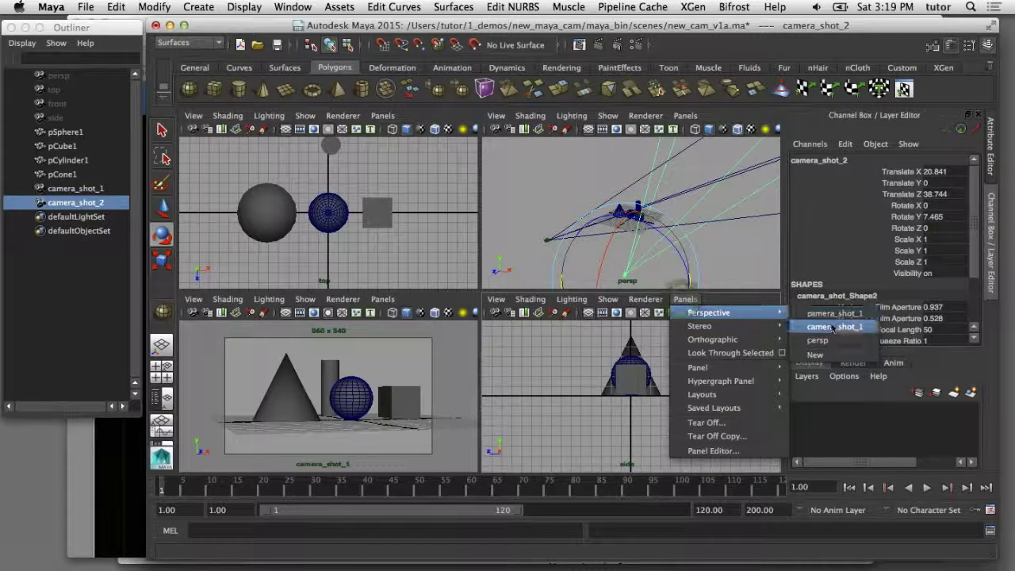
click(832, 326)
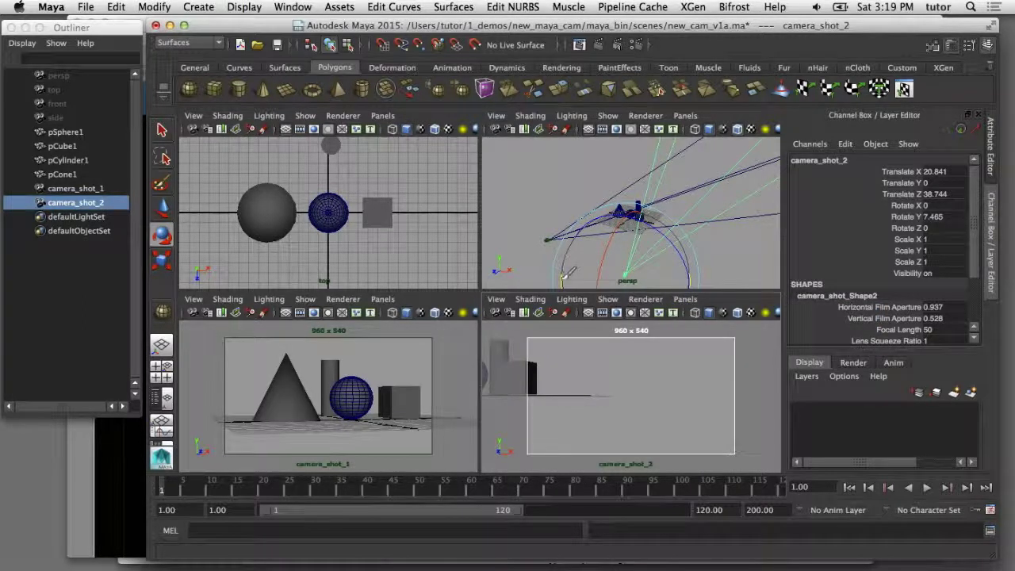
Step: Rotate camera_shot_2 to about 30.9 degrees in Y, raise it to frame the primitives, and deselect it
drag(566, 275, 606, 278)
key(w)
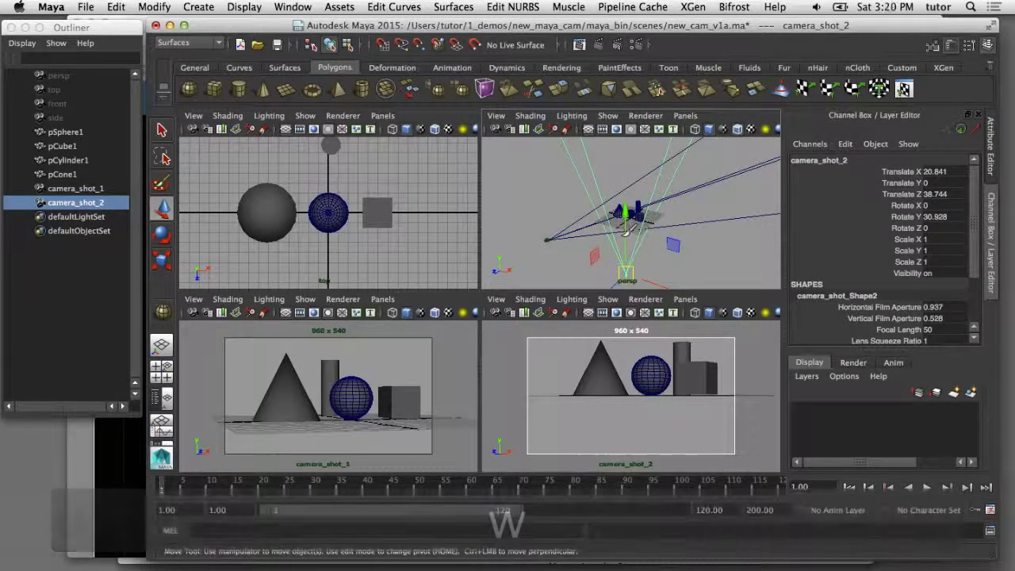
drag(626, 222, 626, 211)
click(688, 253)
mouse_move(688, 254)
alt+mouse_down()
mouse_move(702, 248)
mouse_move(672, 244)
mouse_move(703, 259)
alt+mouse_up()
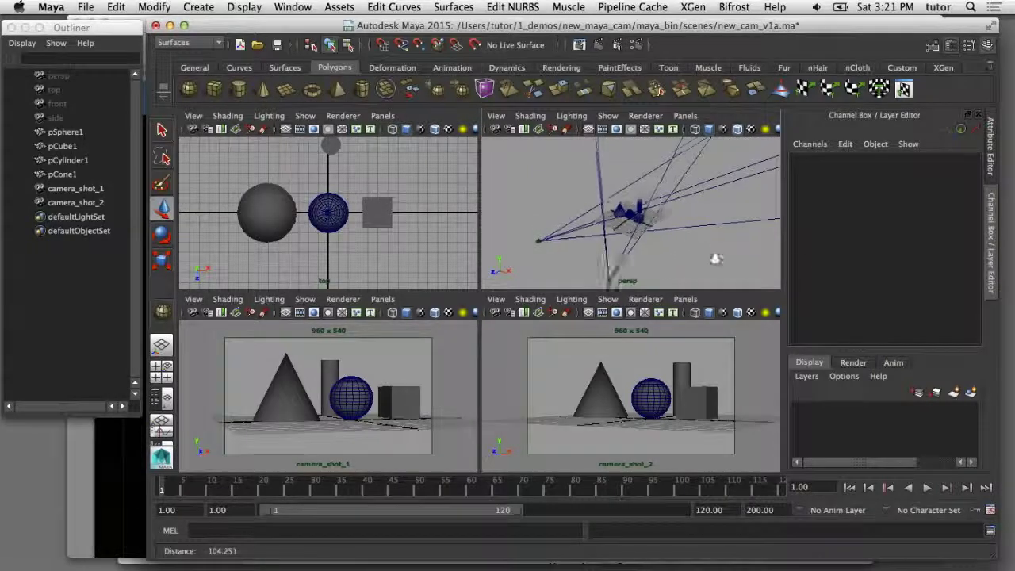
key(f)
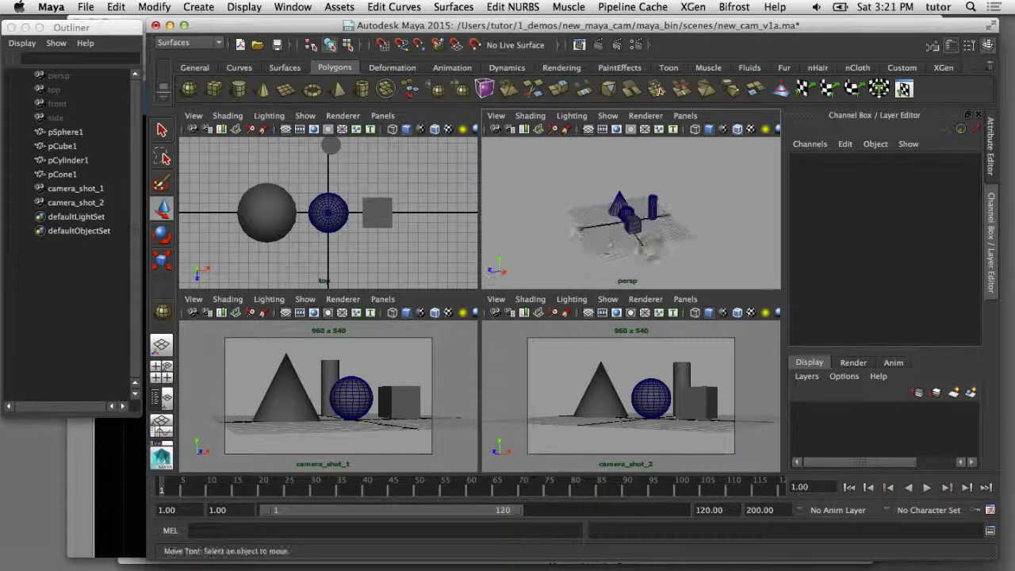